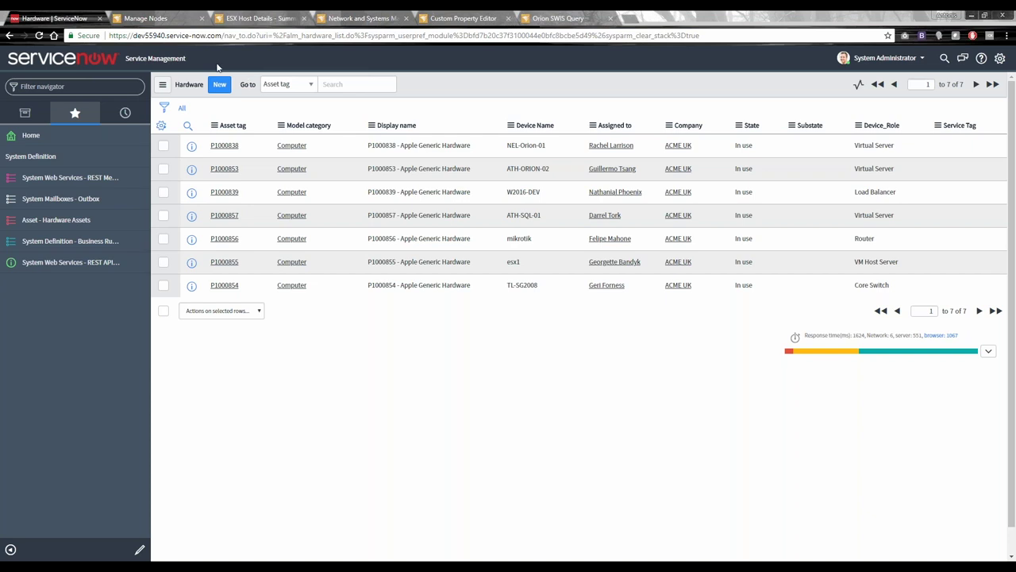
Switch to SolarWinds Orion, check the hardware details of the esx1 node, and return to the node list
click(170, 24)
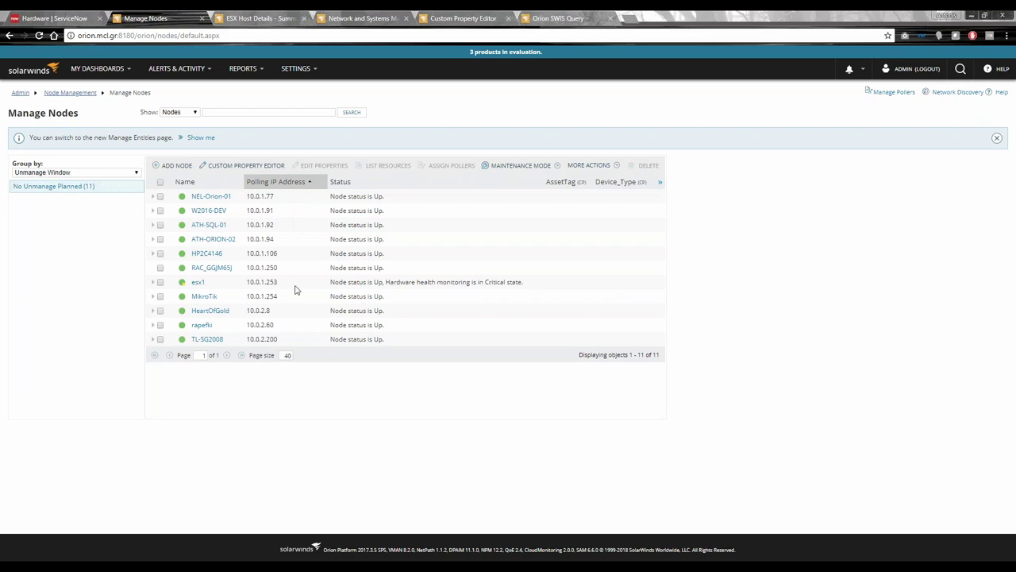
click(198, 284)
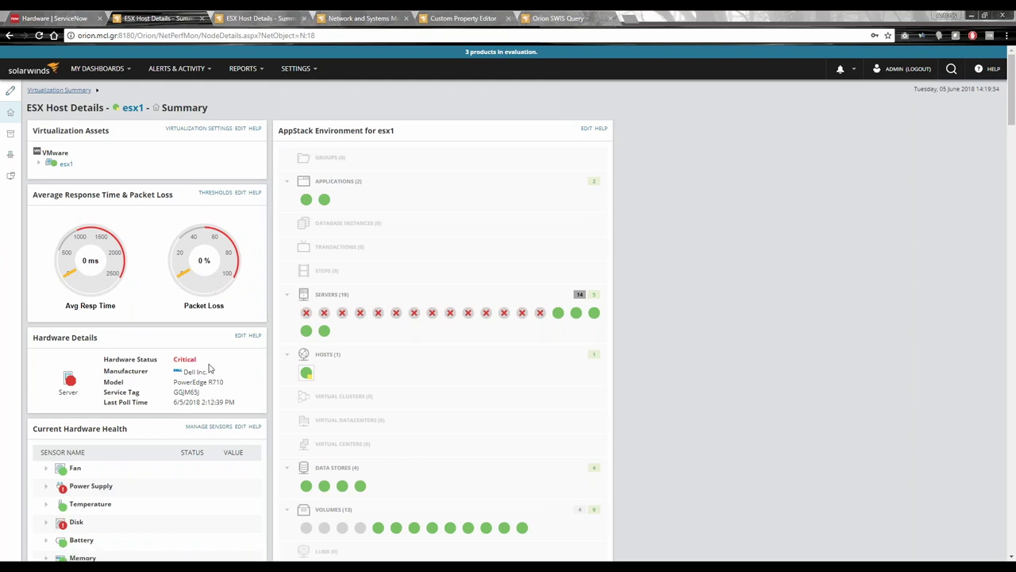
click(9, 35)
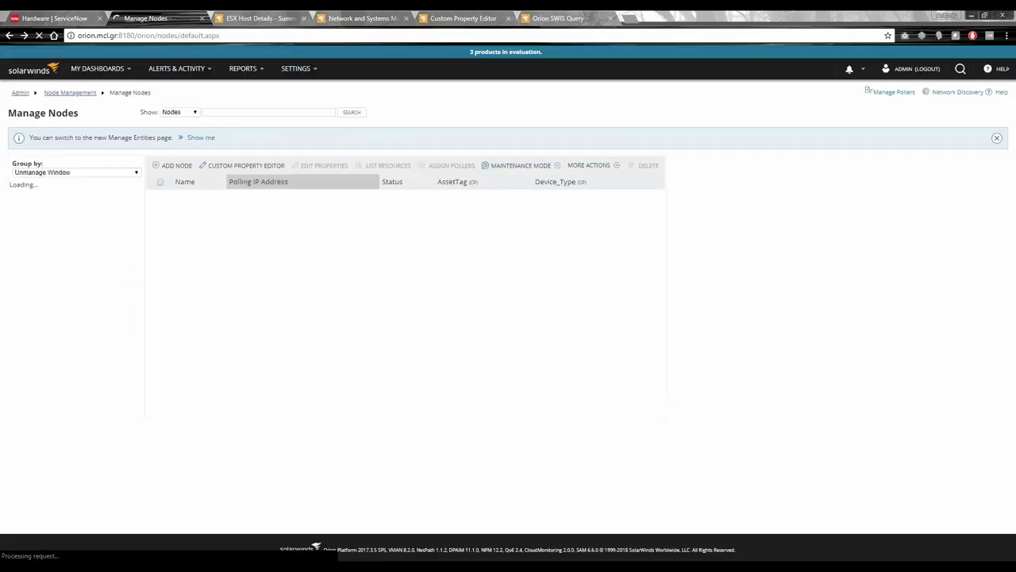
In ServiceNow, set the State of the esx1 hardware asset to In maintenance and save the record
click(57, 19)
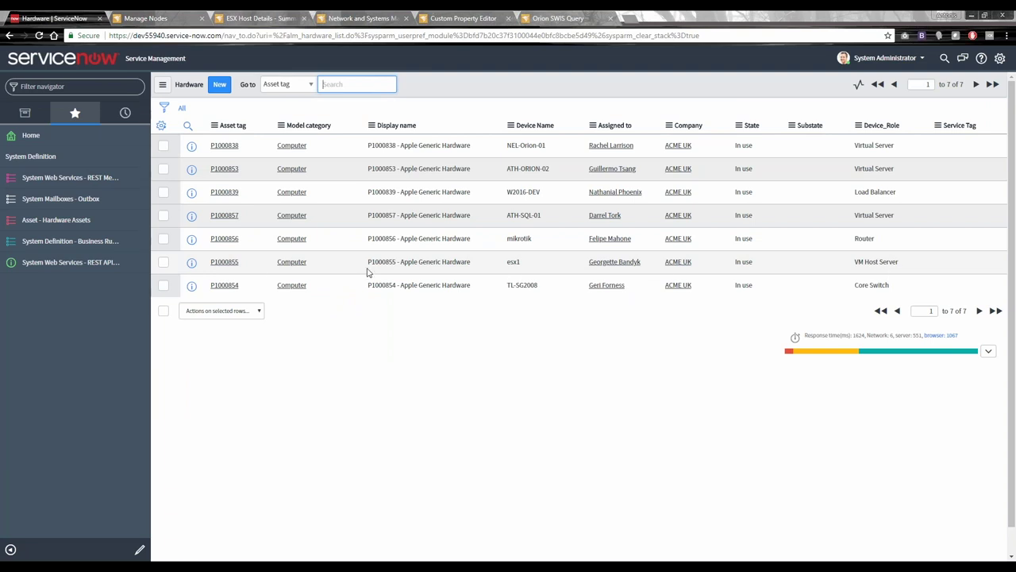
click(225, 262)
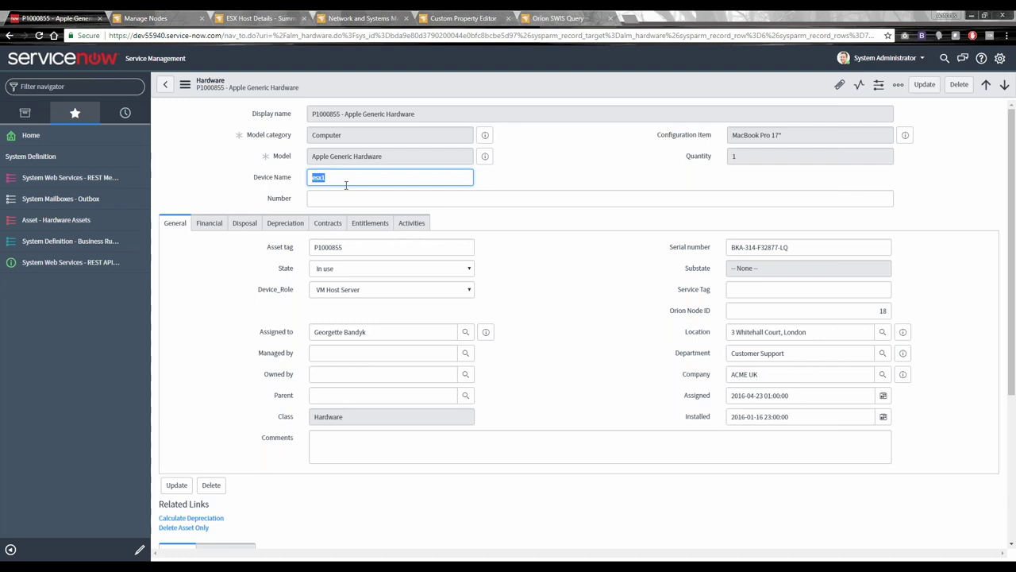
click(439, 270)
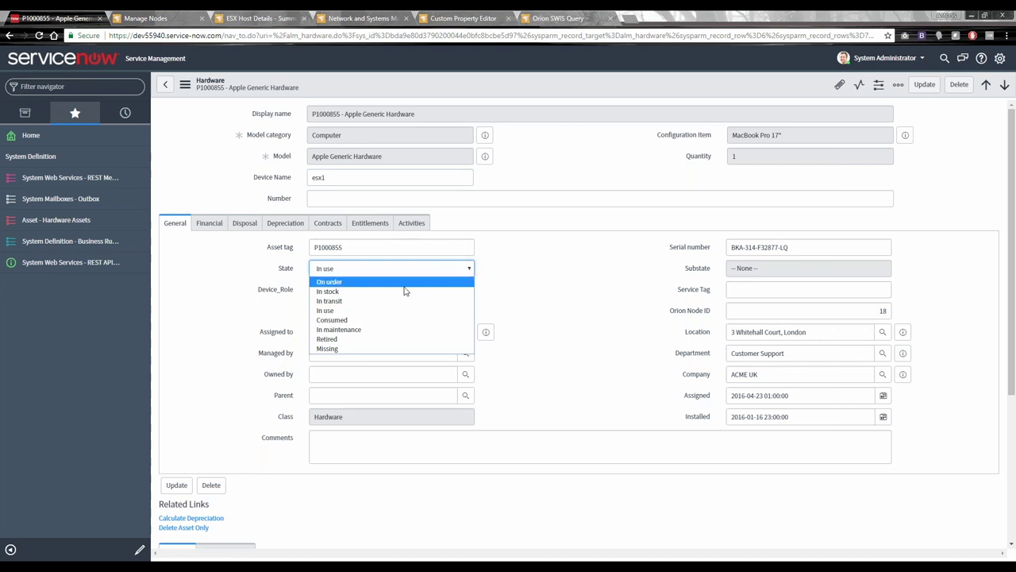
click(341, 330)
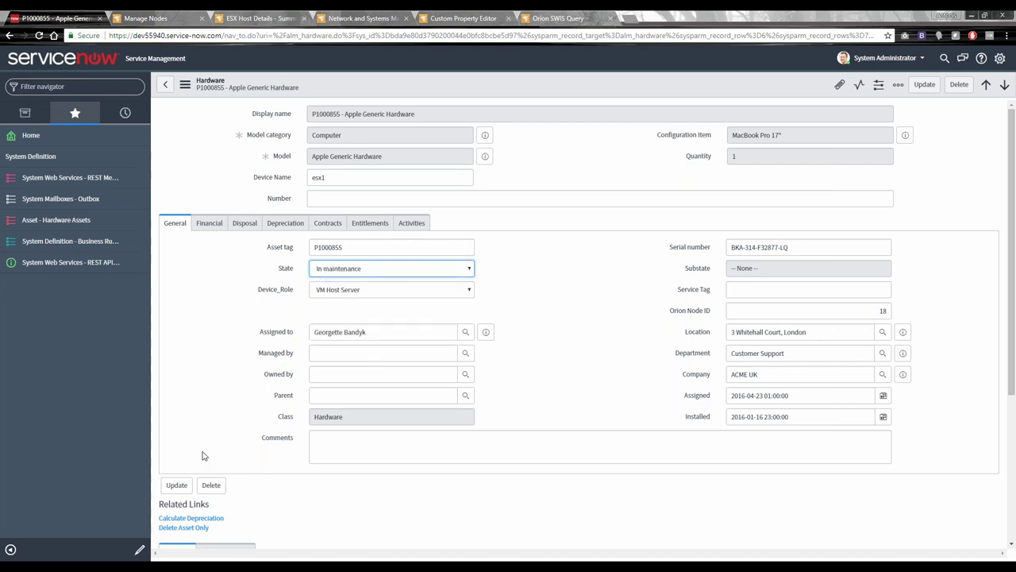
click(177, 485)
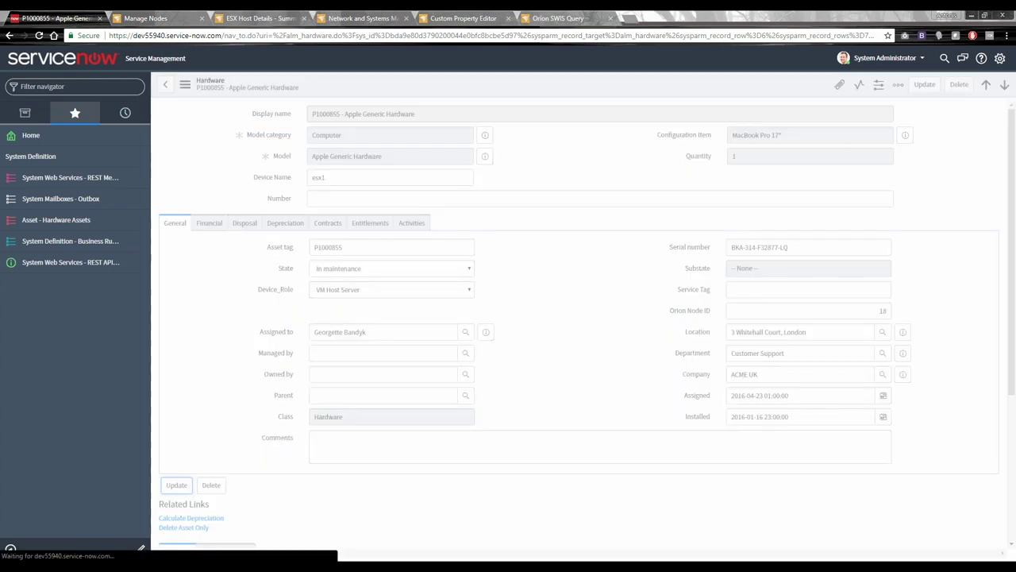
Switch to SolarWinds Orion, reload Manage Nodes, and list the nodes in the 6/5/2018 to 9/13/2018 unmanage window
click(165, 19)
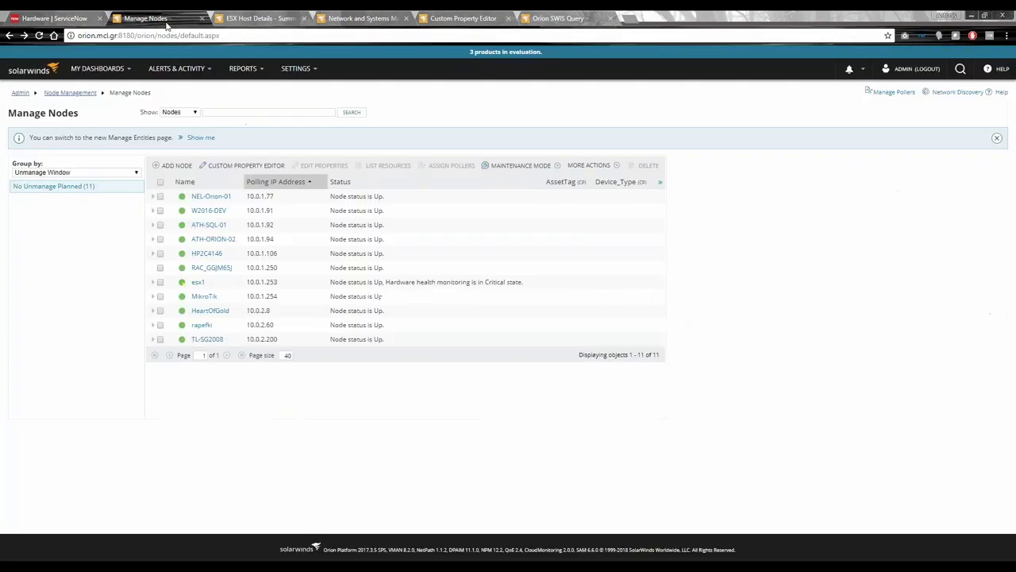
click(38, 36)
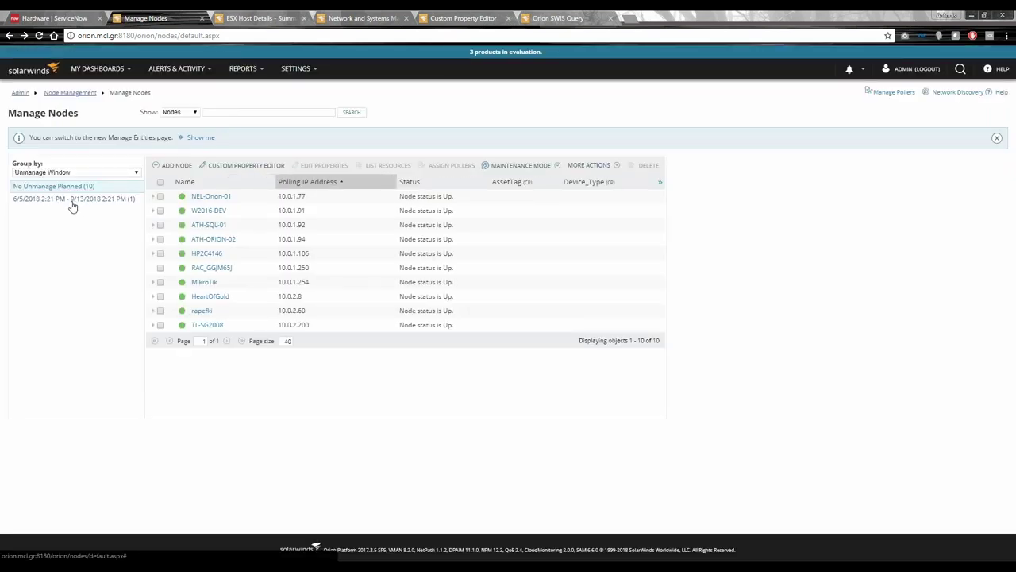
click(71, 203)
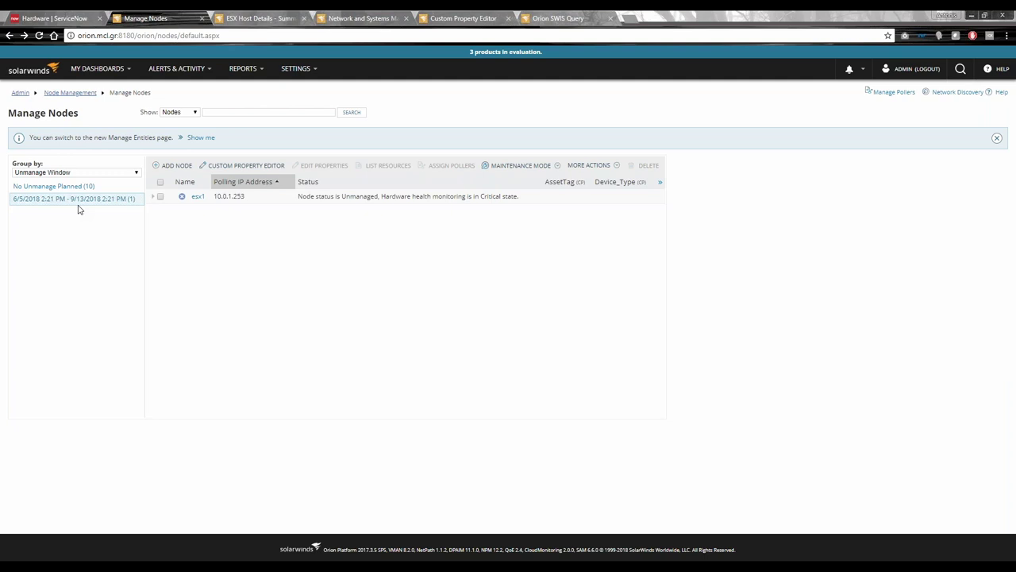
Reopen the esx1 asset record in ServiceNow, review its State options, and go back to the Orion node list
key(ctrl+1)
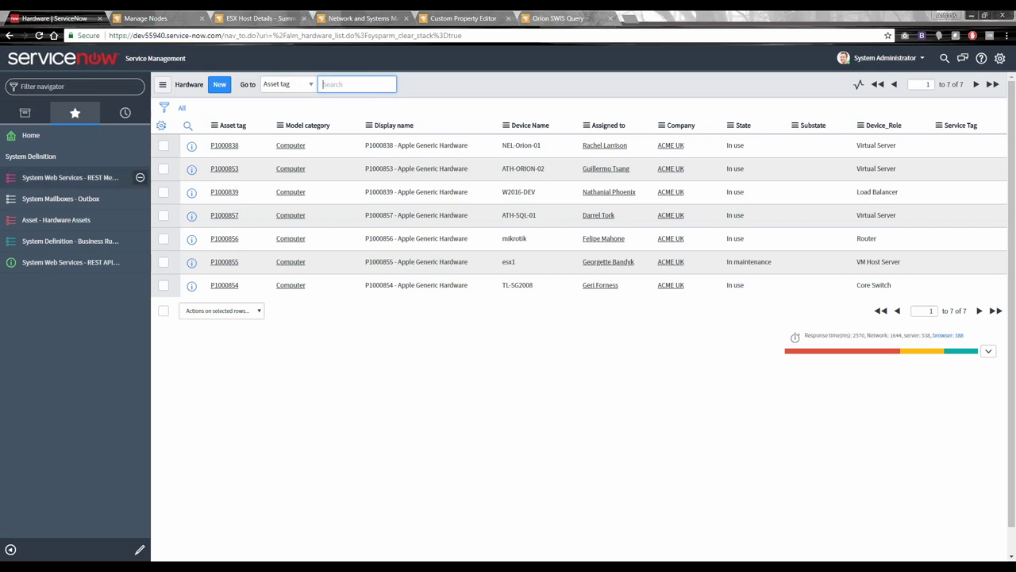
click(224, 262)
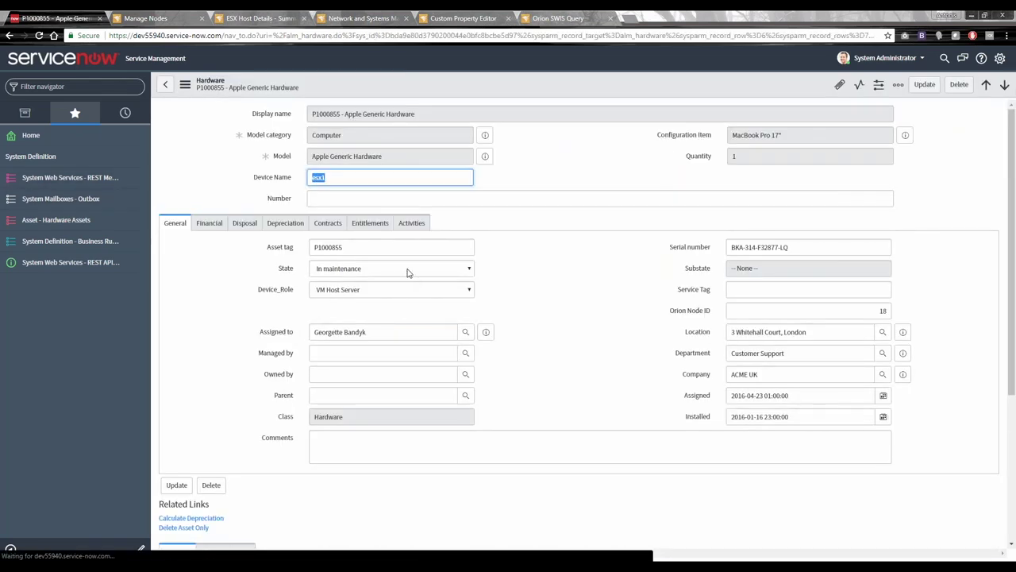
click(408, 270)
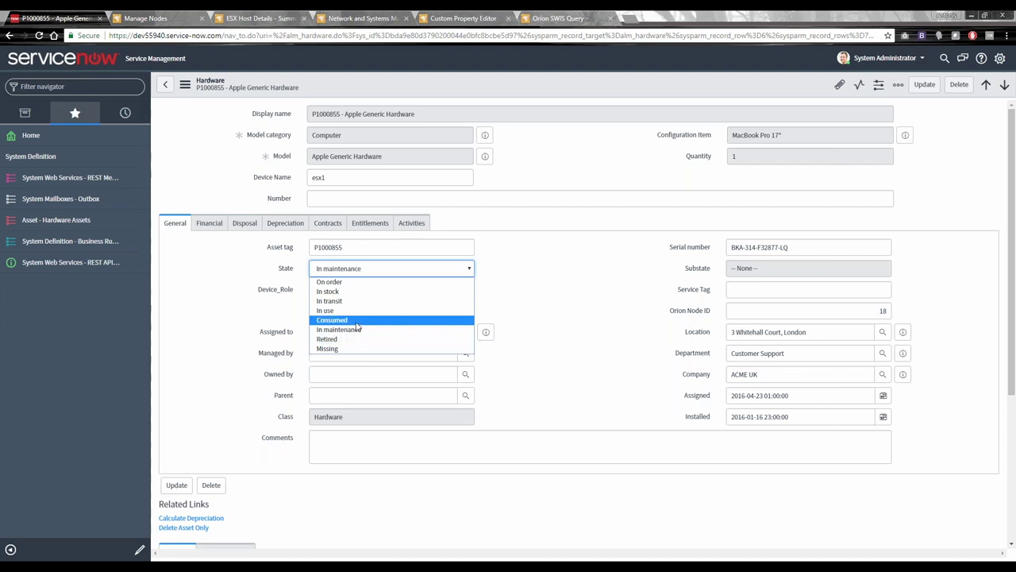
click(228, 328)
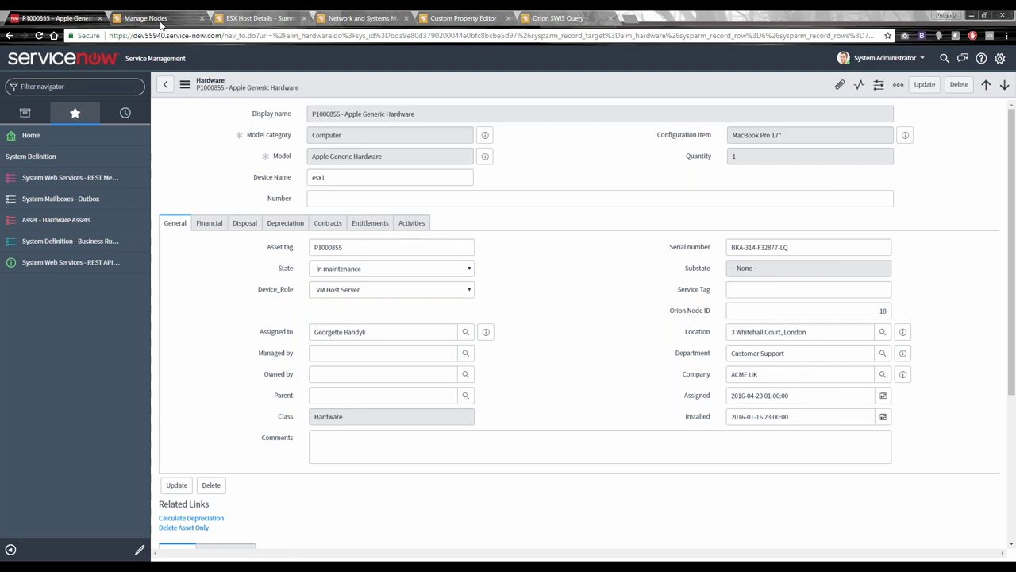
click(159, 19)
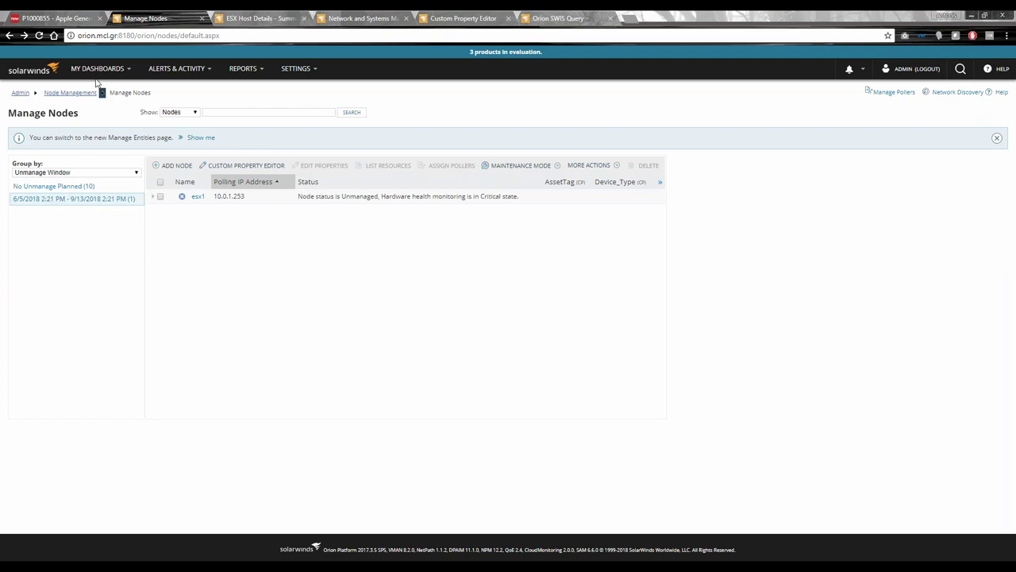
Return the esx1 asset in ServiceNow to the In use state and save the record
click(62, 19)
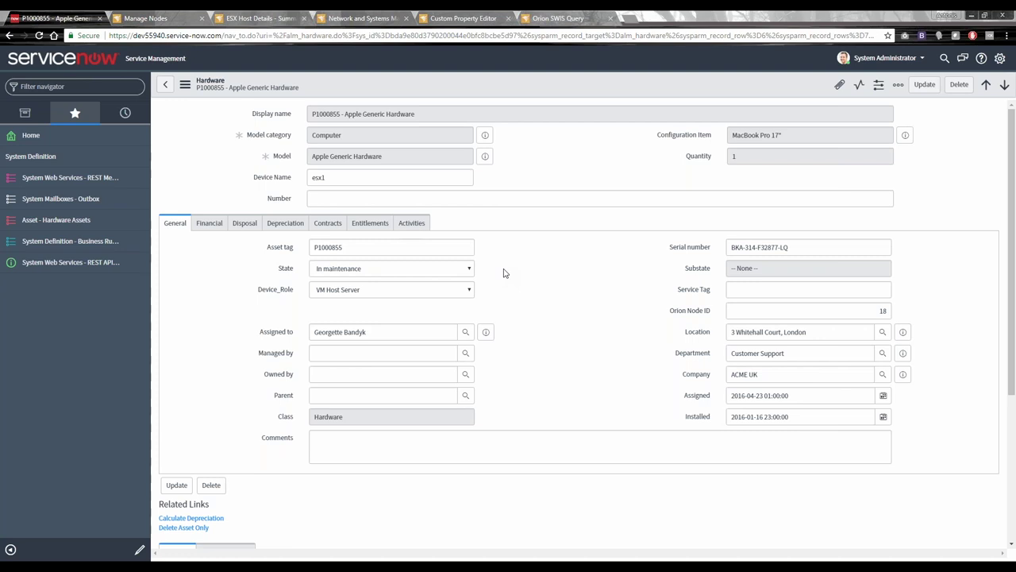
click(467, 268)
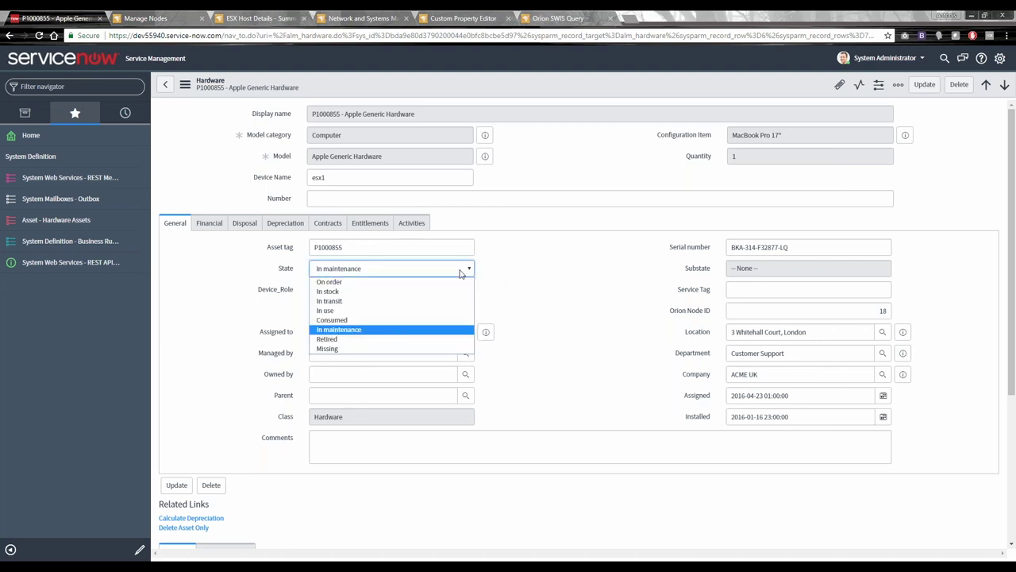
click(368, 311)
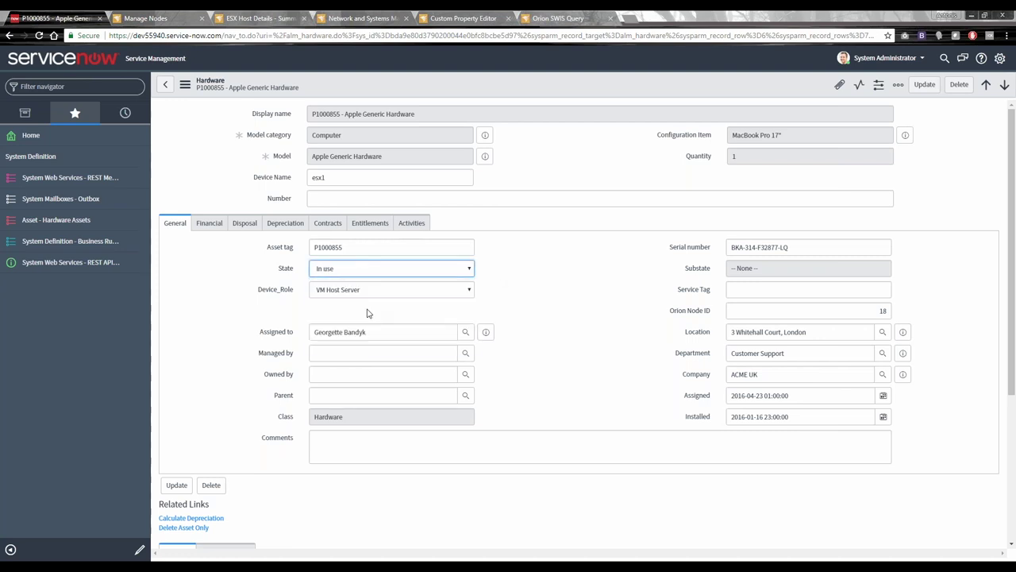
click(175, 487)
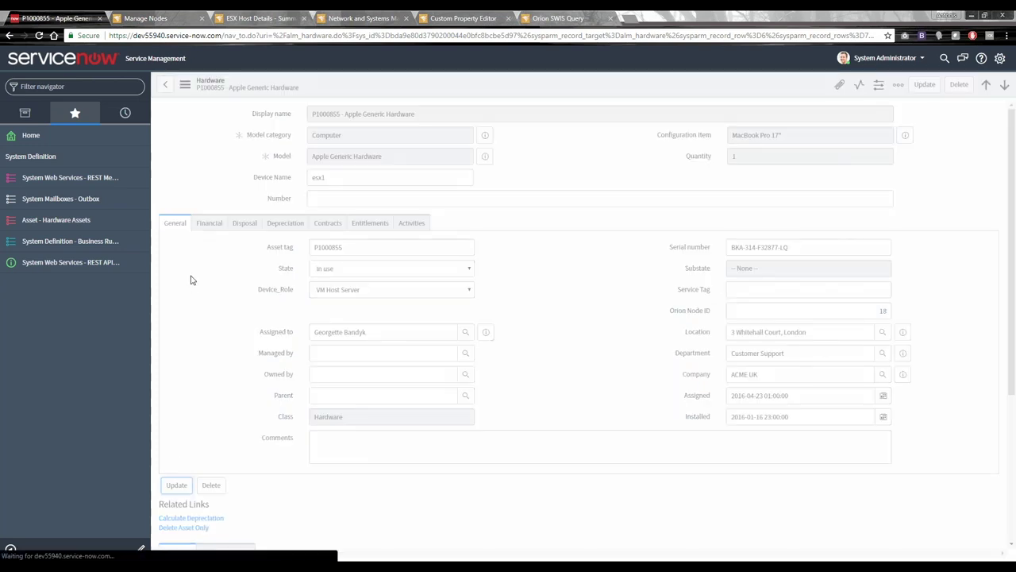
Reload Manage Nodes in SolarWinds Orion and list the nodes with no unmanage planned
click(155, 18)
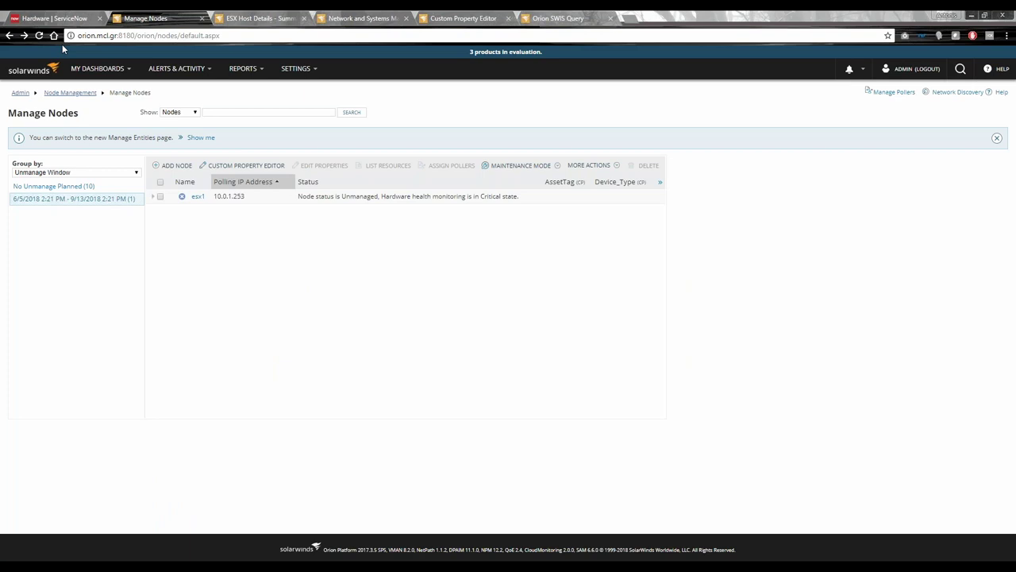
click(39, 36)
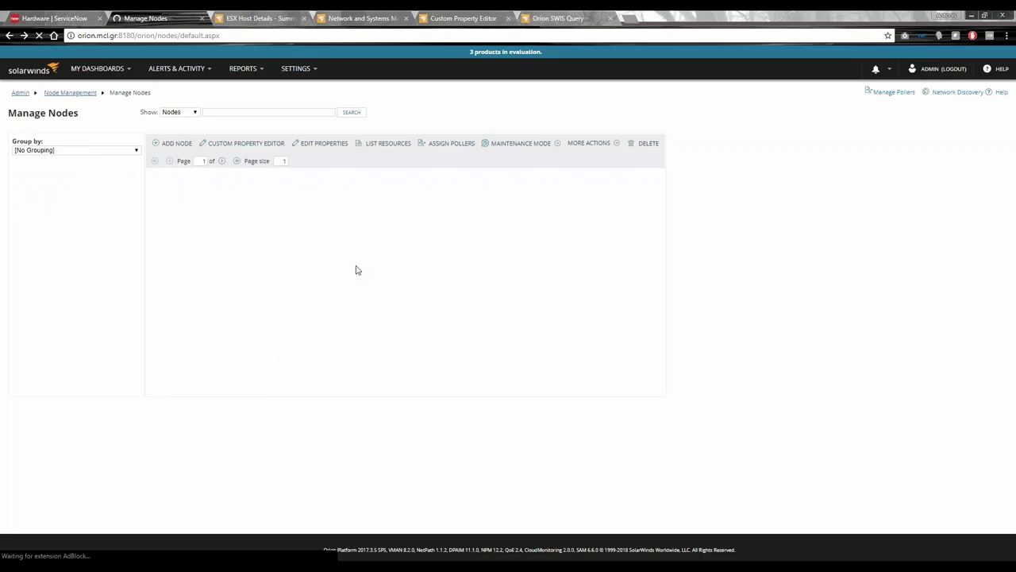
click(89, 186)
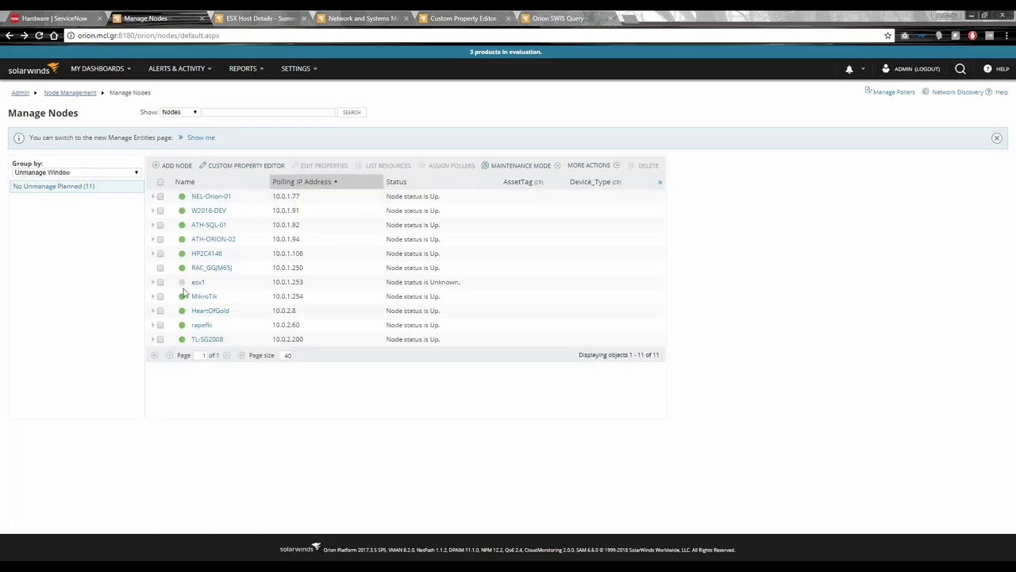
Poll the esx1 node immediately and acknowledge the poll notice
mouse_move(182, 290)
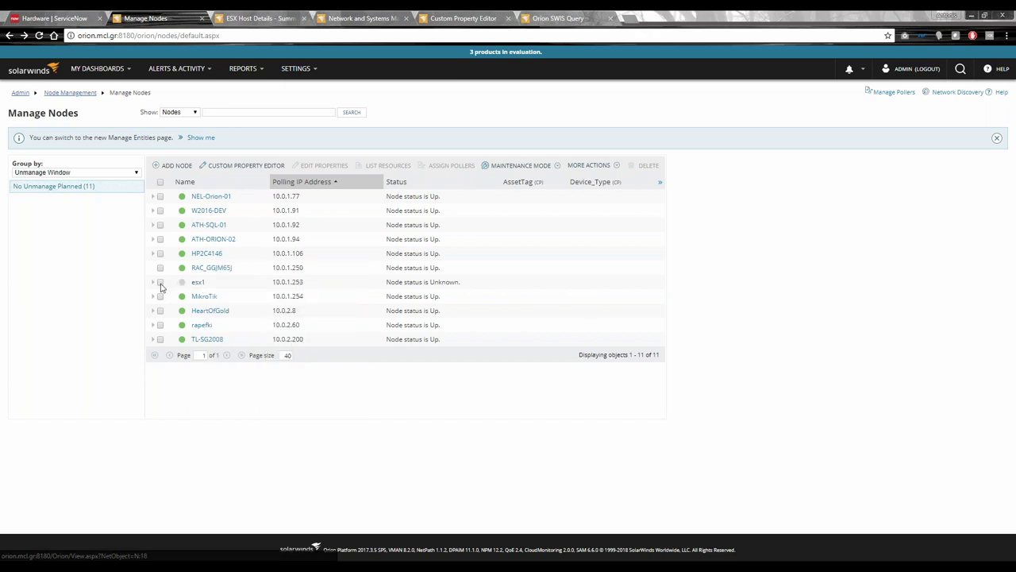
click(160, 282)
click(609, 167)
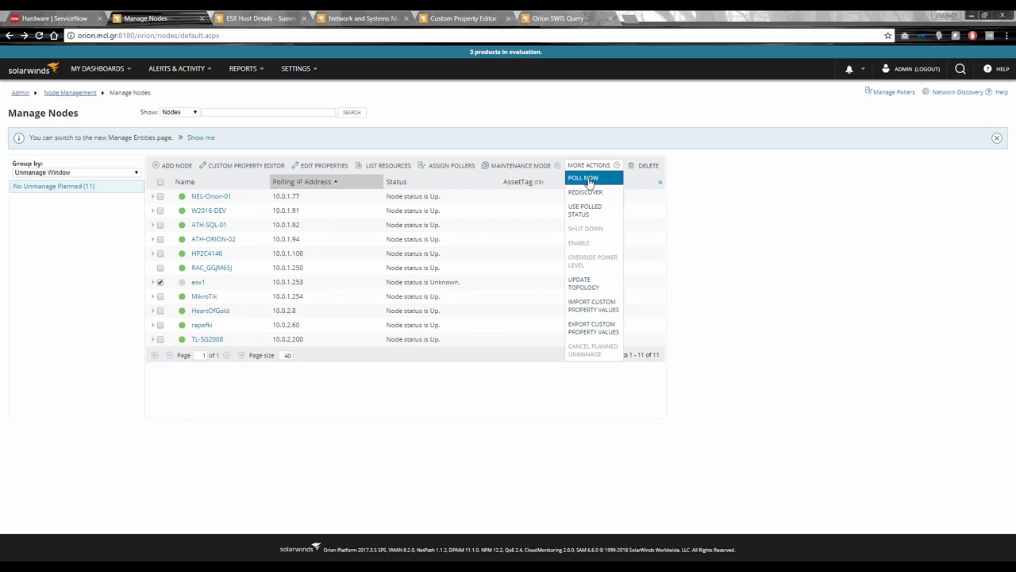
click(590, 181)
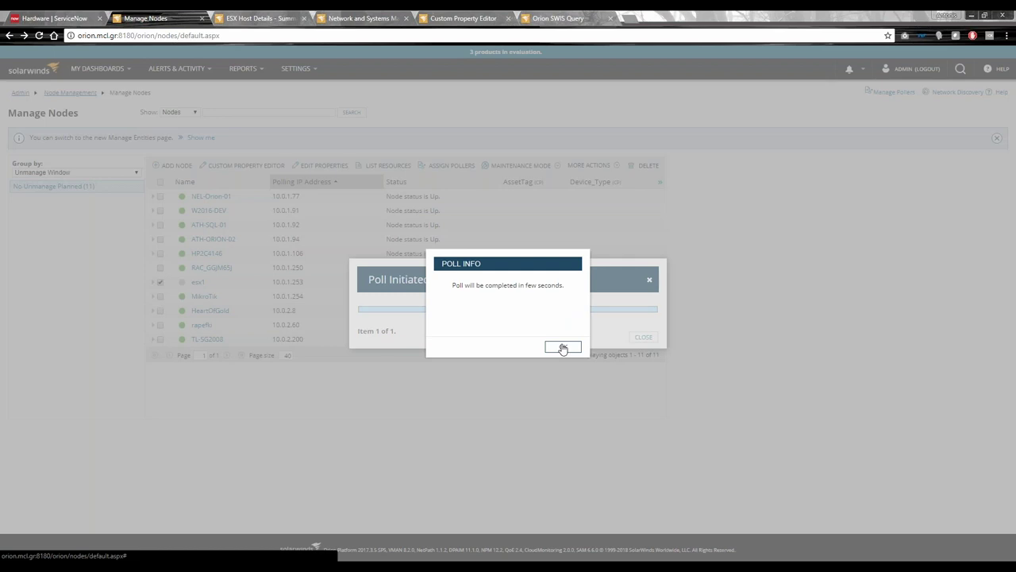
click(563, 344)
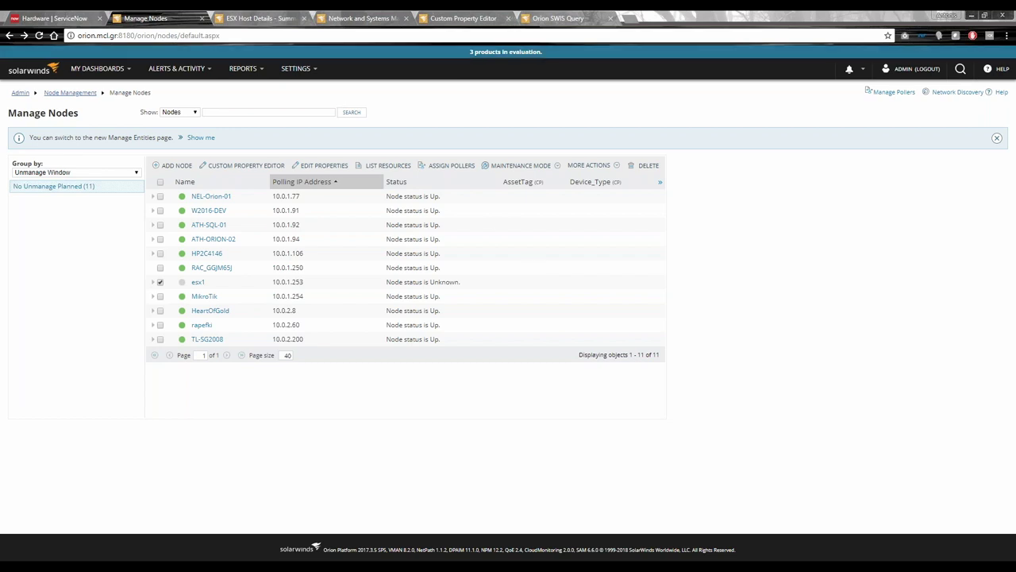
Reload the Orion node list and check the status of the esx1 node
click(40, 36)
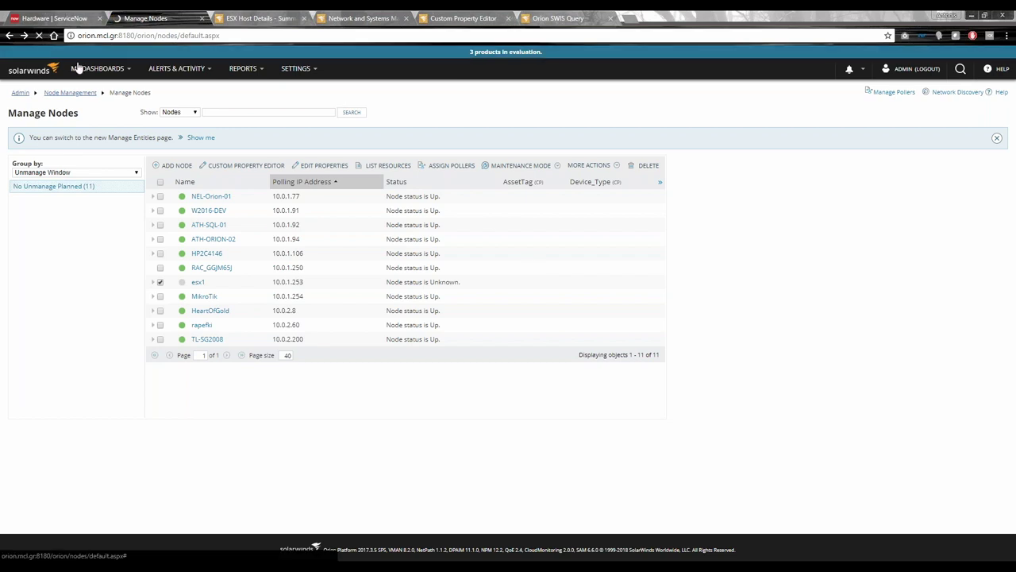
click(87, 68)
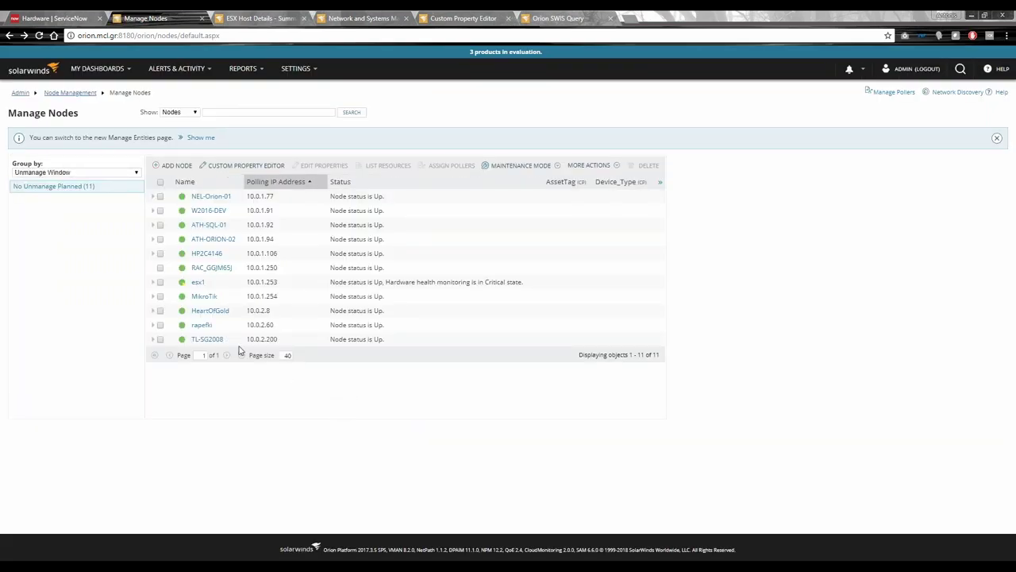
mouse_move(197, 286)
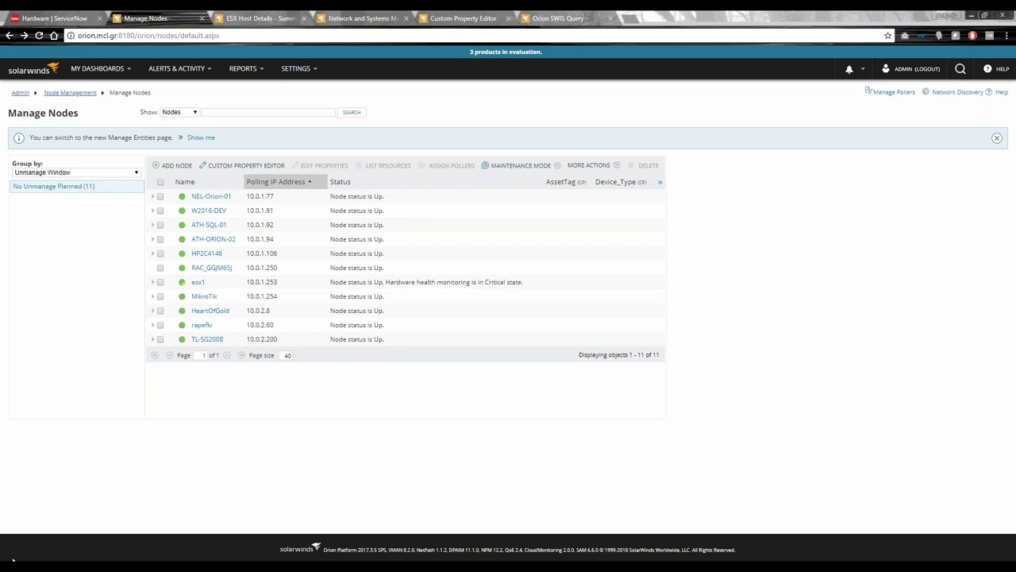
Switch to ServiceNow, open the Orion Maint REST message, and view its HTTP methods
click(52, 17)
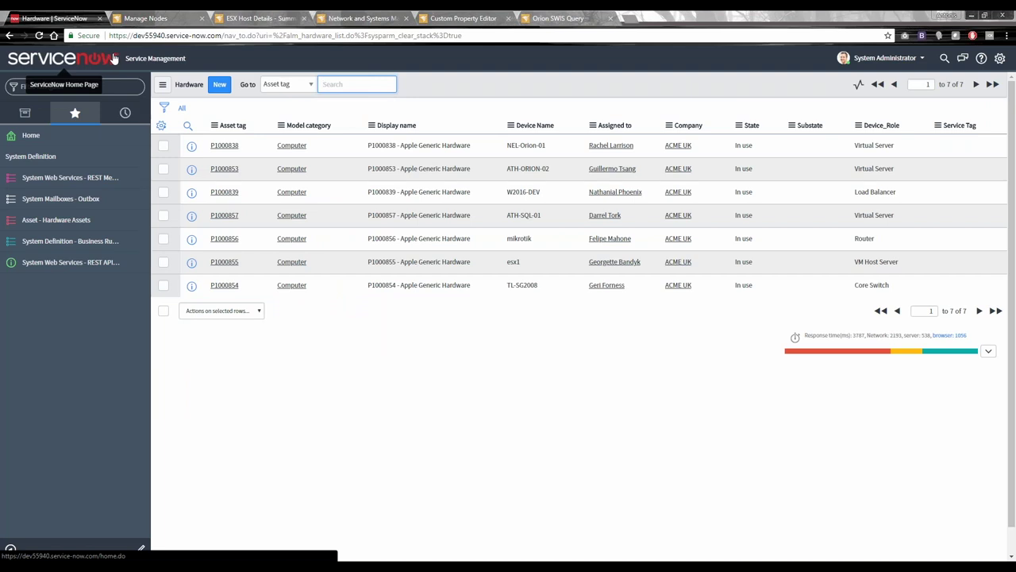
click(66, 264)
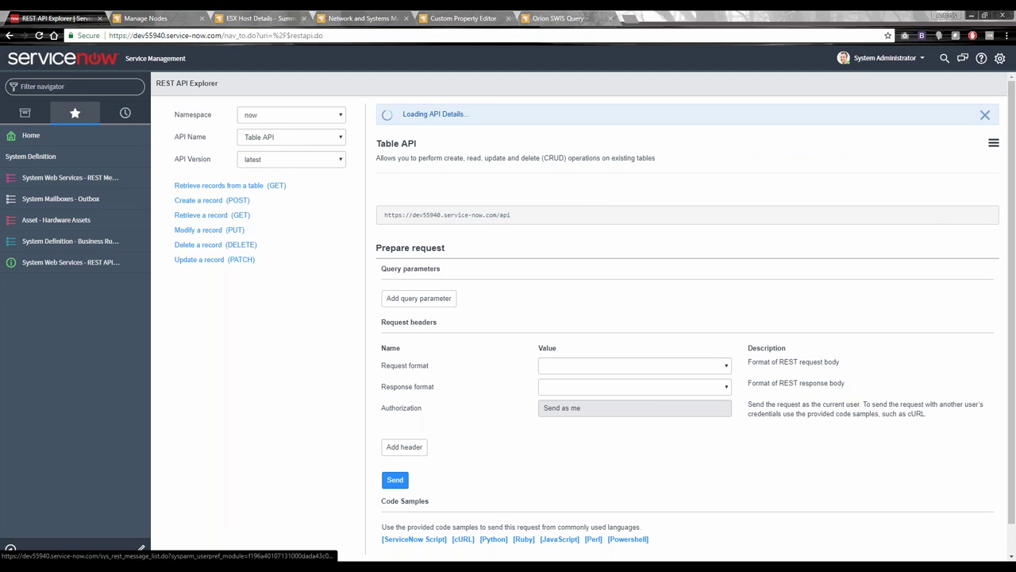
click(59, 179)
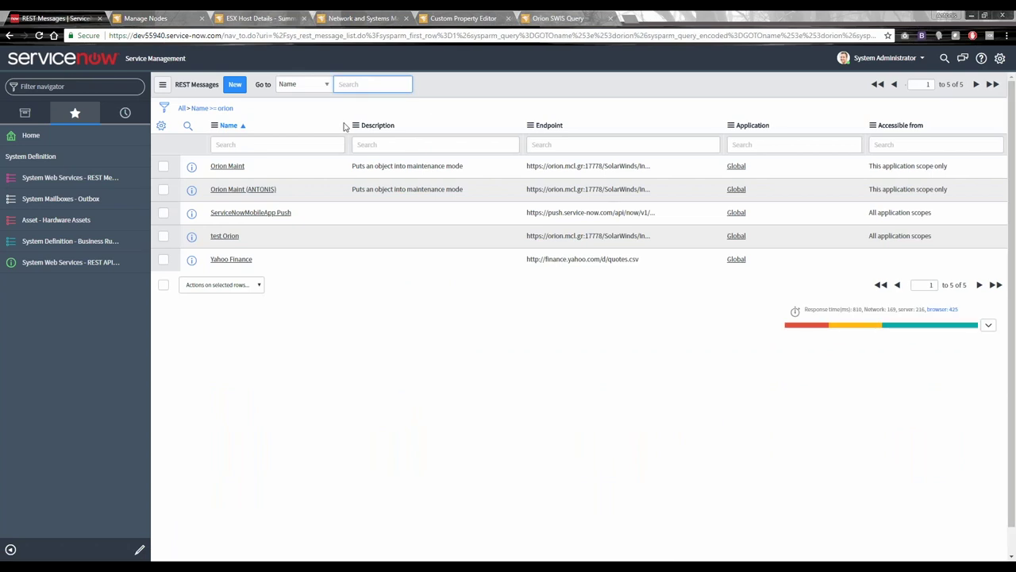
click(228, 166)
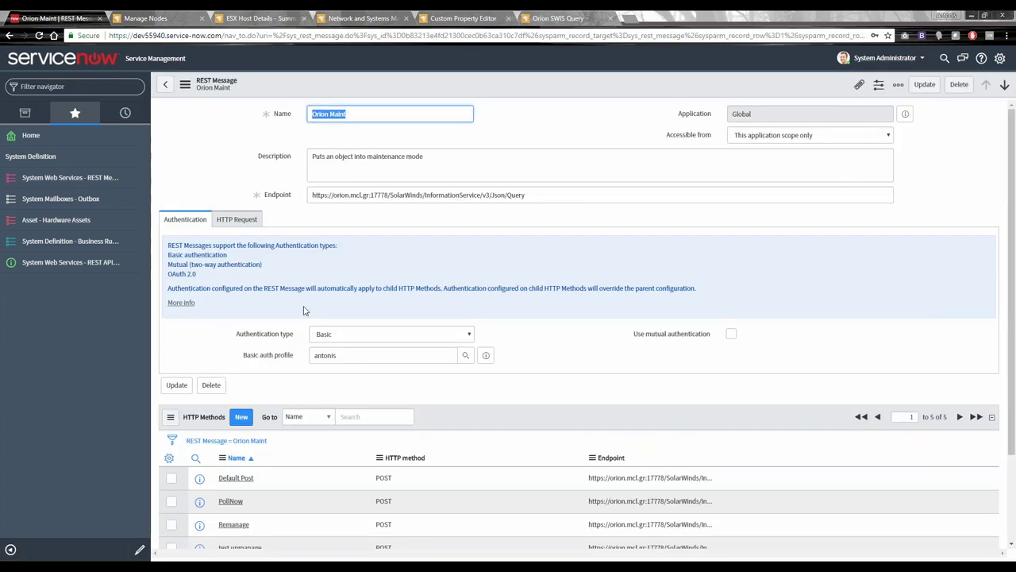
scroll(305, 322, down, 2)
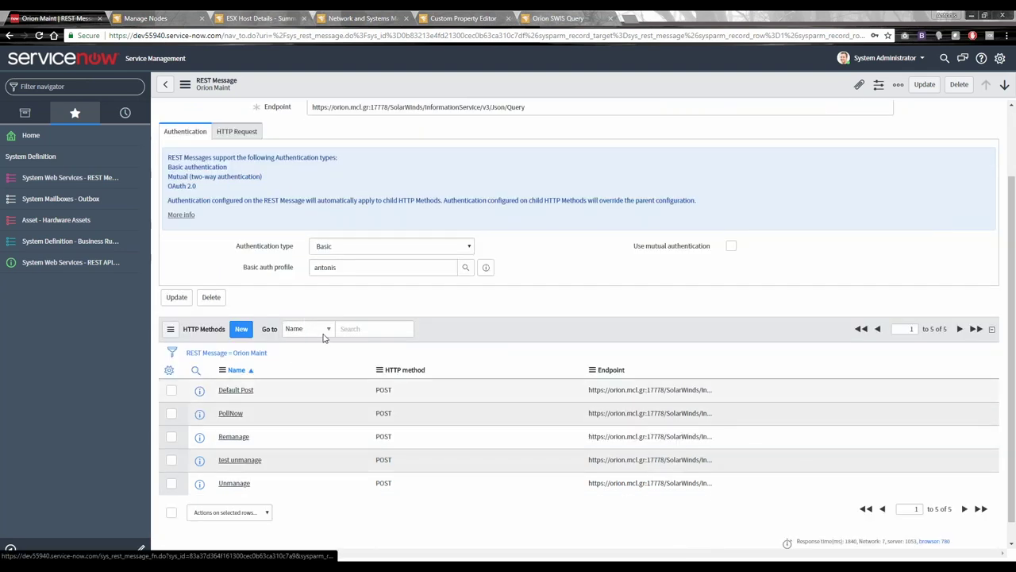
Review the Orion Maint REST message's endpoint, authentication settings and list of HTTP methods
scroll(323, 337, up, 2)
click(540, 195)
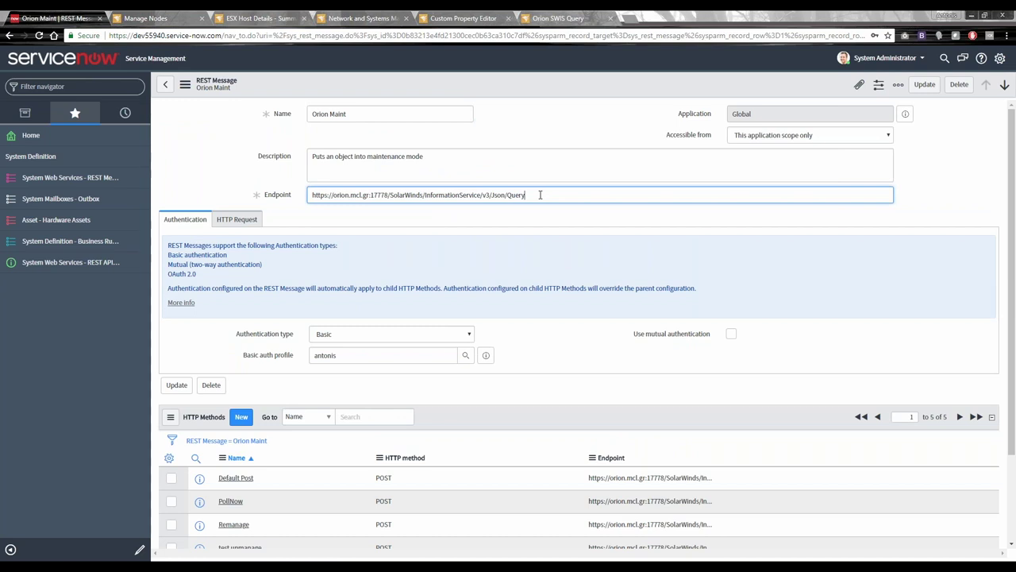
scroll(540, 194, down, 3)
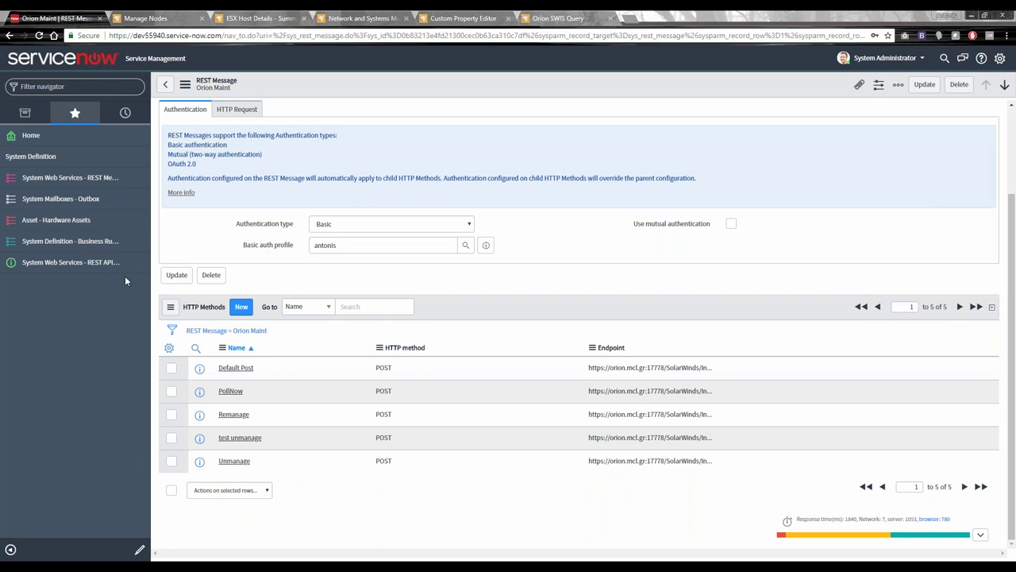
List the hardware assets, check the AssetTag and Device_Type columns in Orion's Custom Property Editor, and open the esx1 asset record in ServiceNow
click(89, 222)
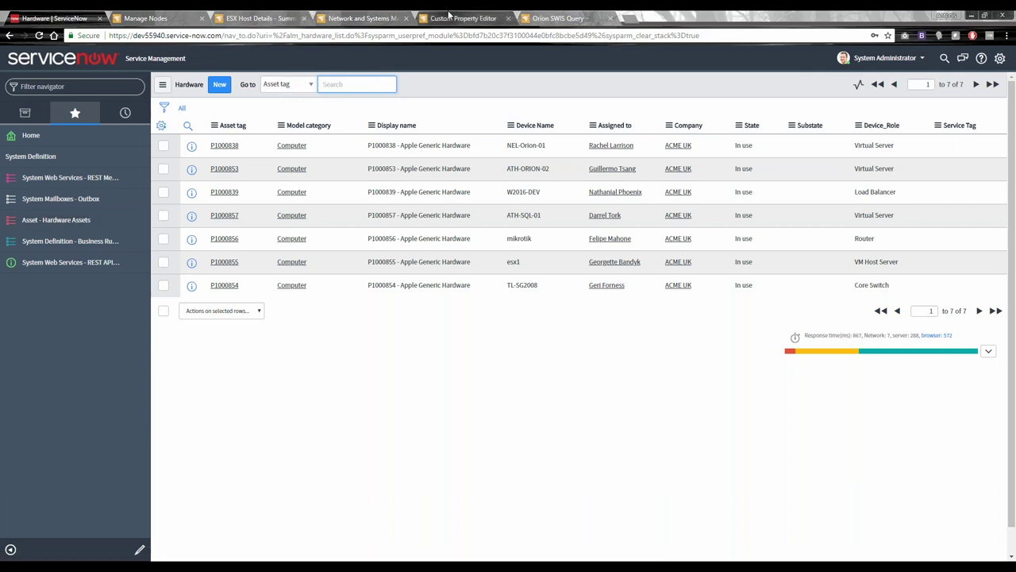
click(464, 18)
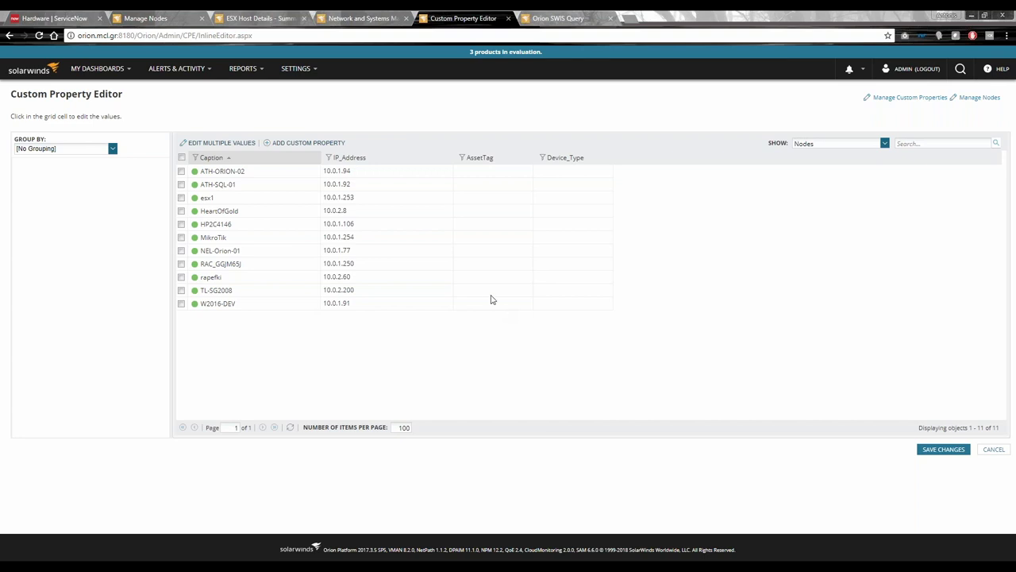
click(61, 21)
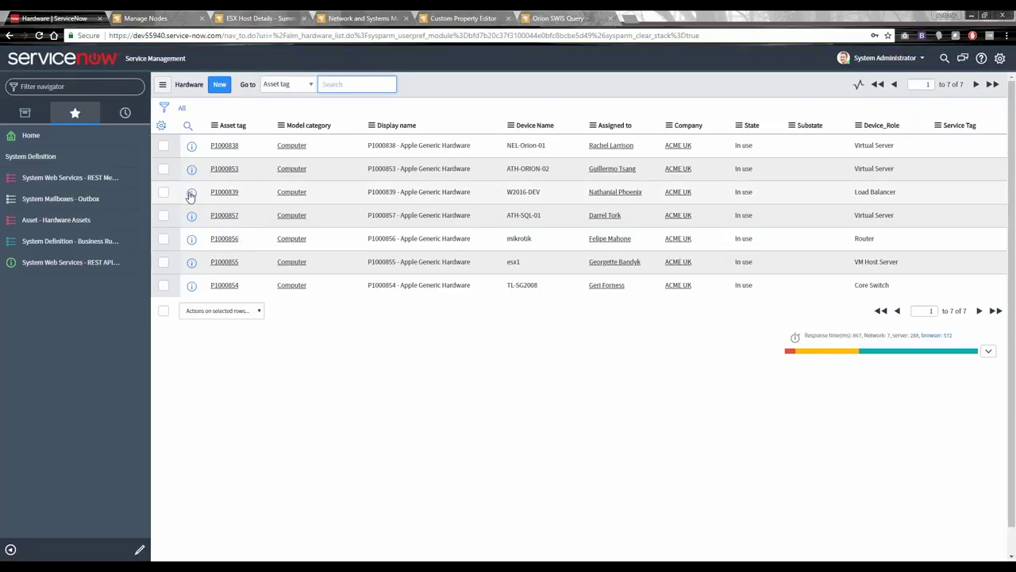
click(226, 263)
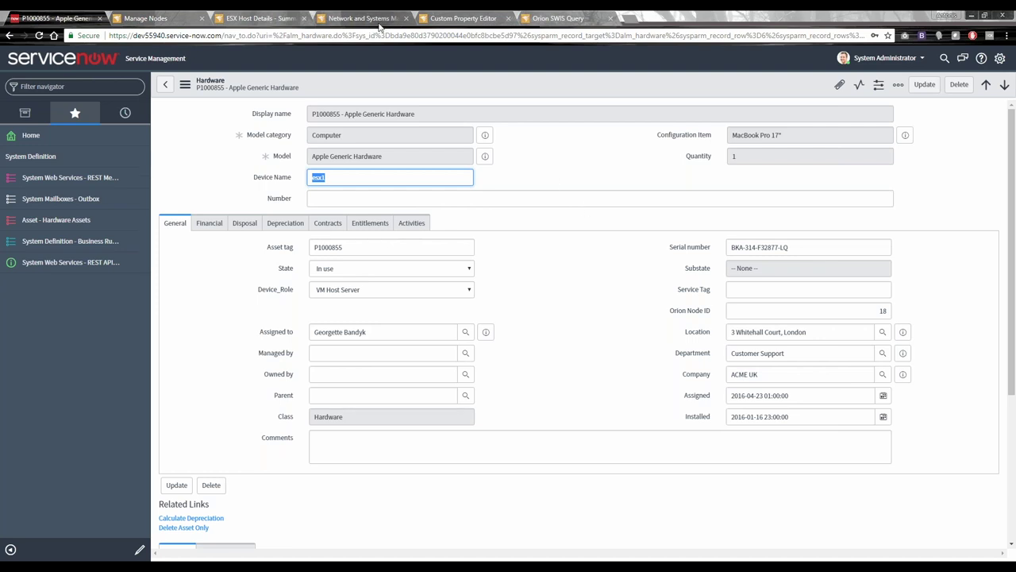
View the Physical Entities serial number report in Orion and examine the service tag in the esx1 host's Asset Inventory
click(362, 18)
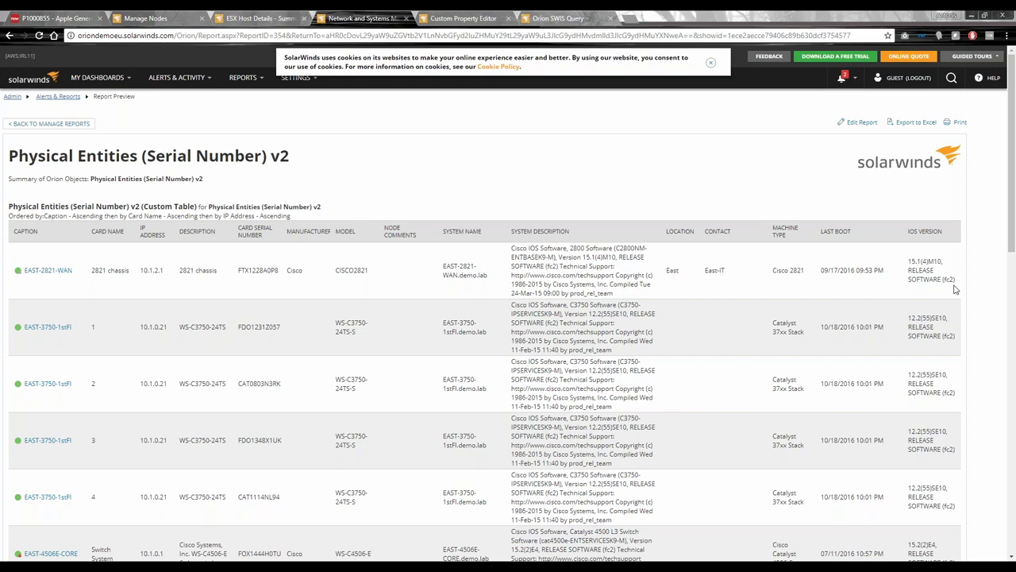
click(260, 18)
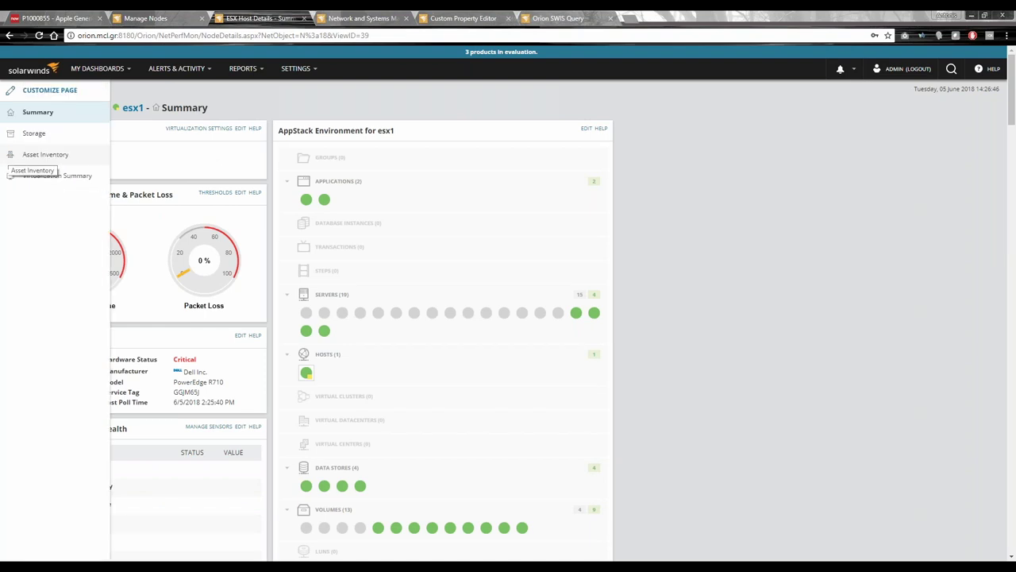
click(29, 156)
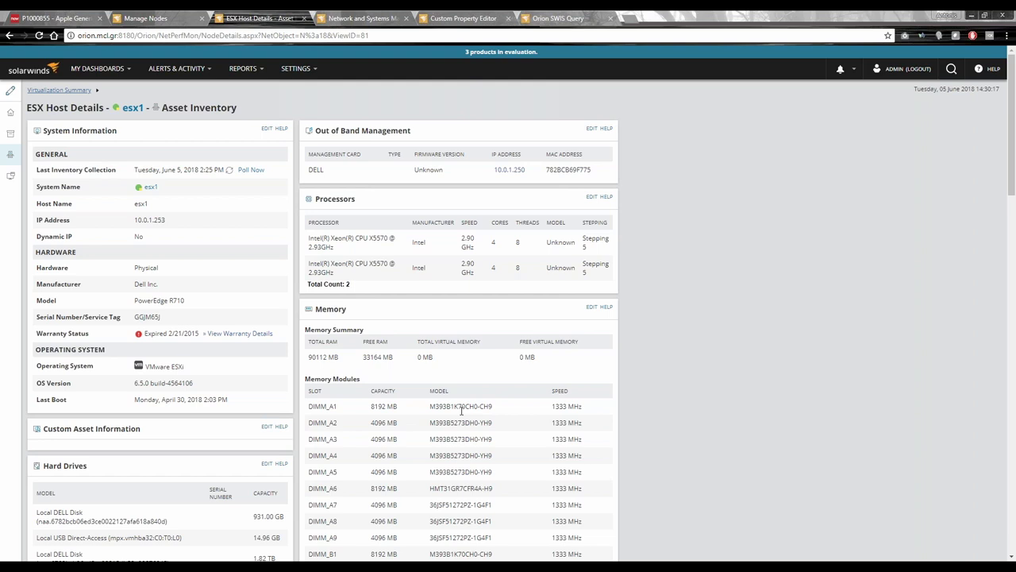
double_click(147, 316)
Compare the service tag, device role and asset tag fields of the ServiceNow esx1 asset with the node columns in Orion's Custom Property Editor
click(65, 19)
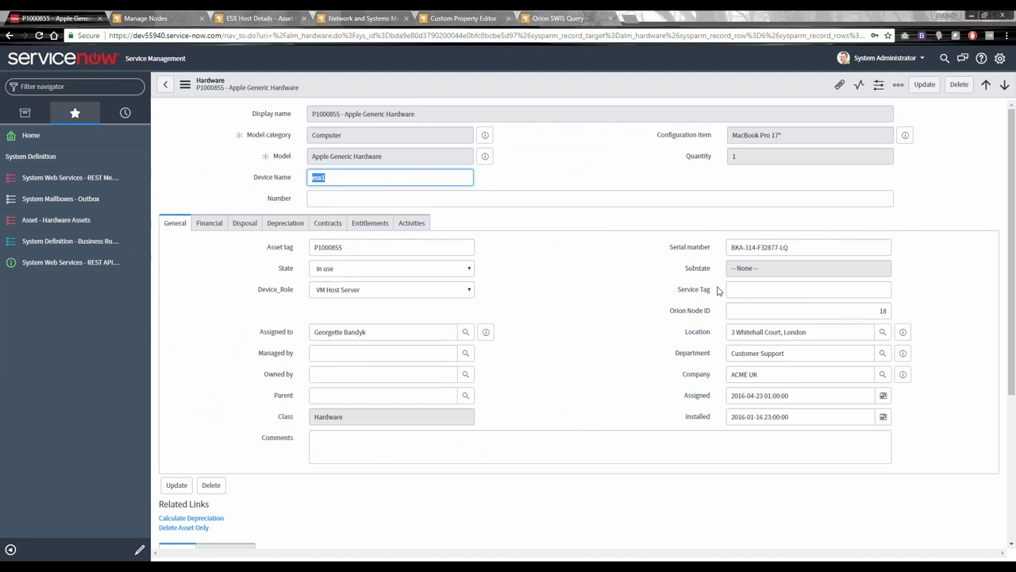
double_click(286, 292)
click(287, 251)
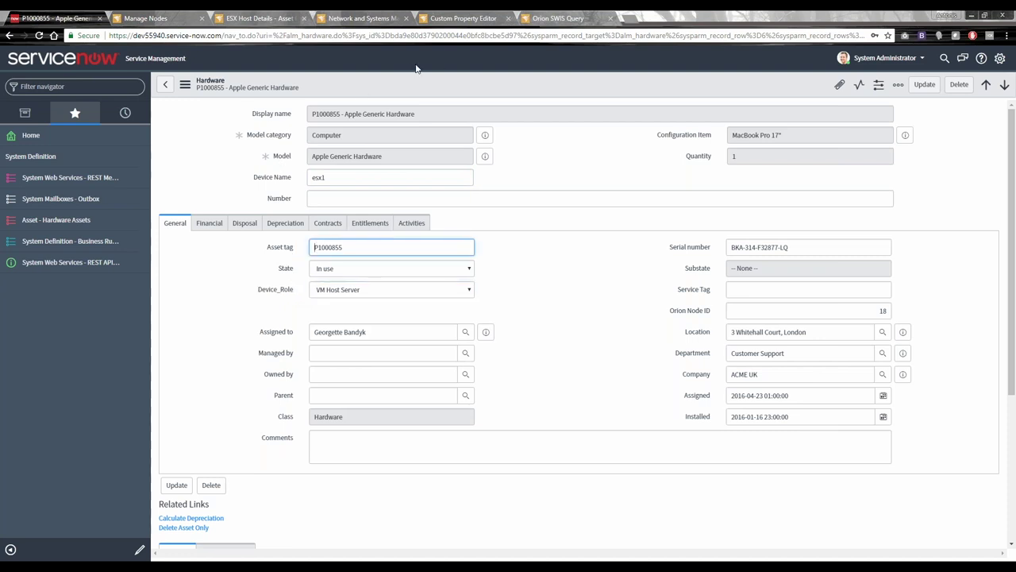
click(465, 20)
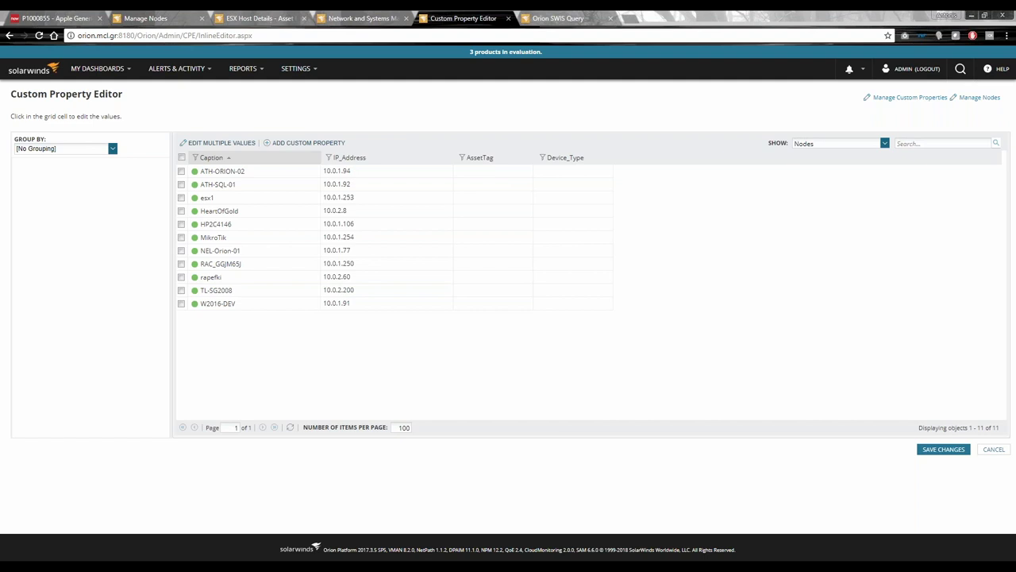
Switch to SNowSync.ps1 in PowerShell ISE and review the section that connects to SNow and stores the record details in local variables
key(alt+Tab)
double_click(297, 51)
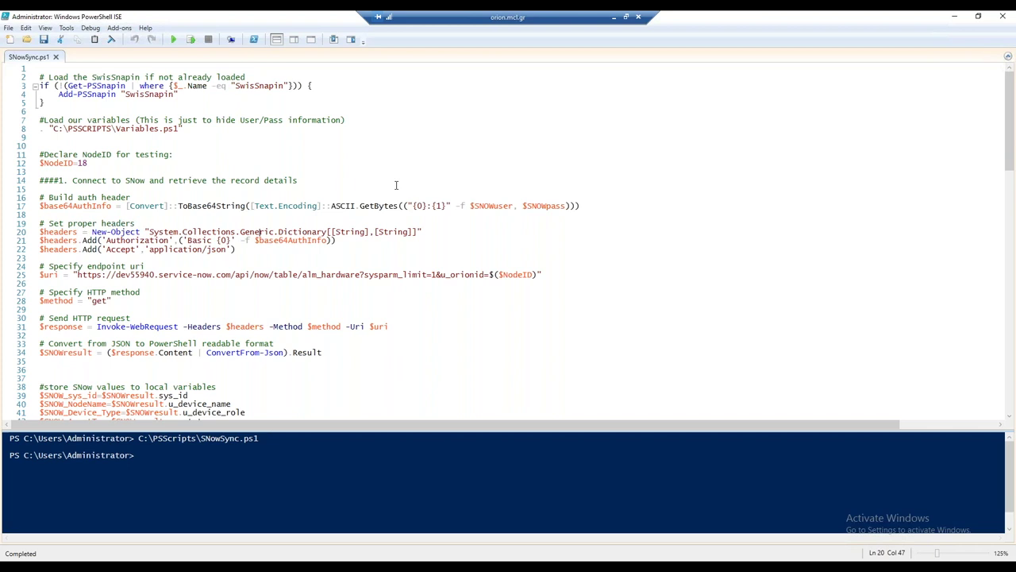
click(300, 181)
drag(59, 181, 299, 182)
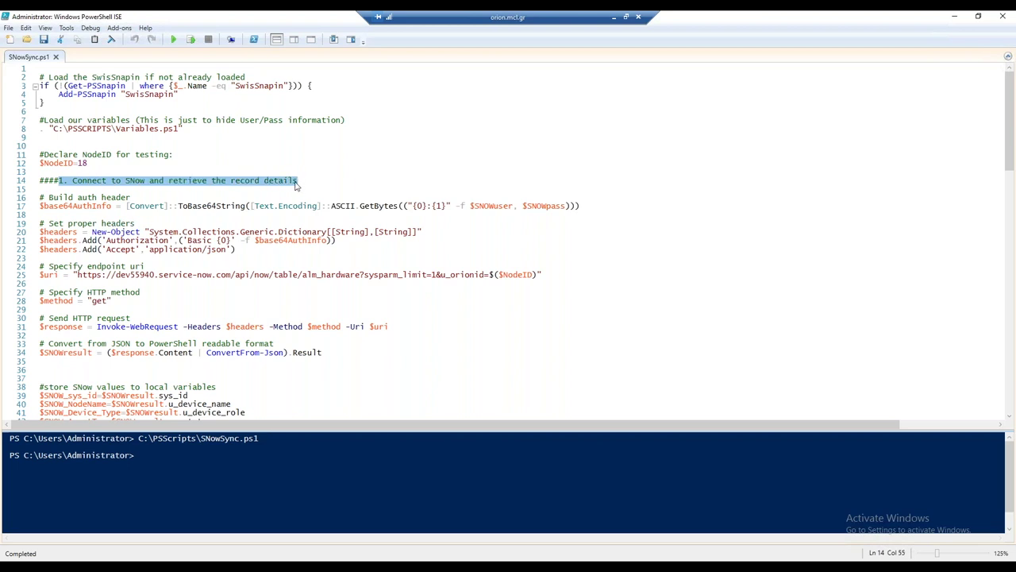
scroll(296, 182, down, 1)
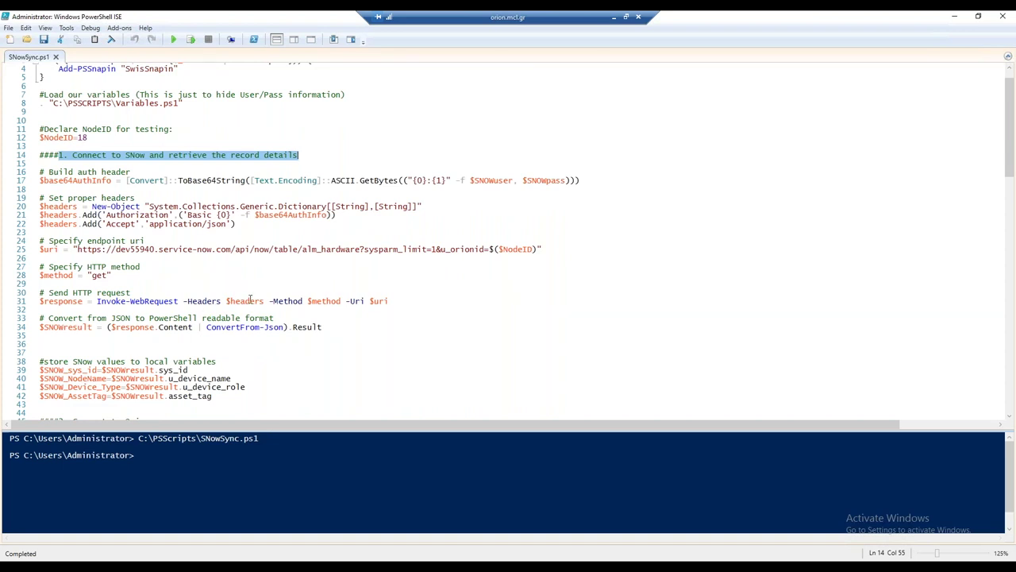
scroll(252, 286, down, 4)
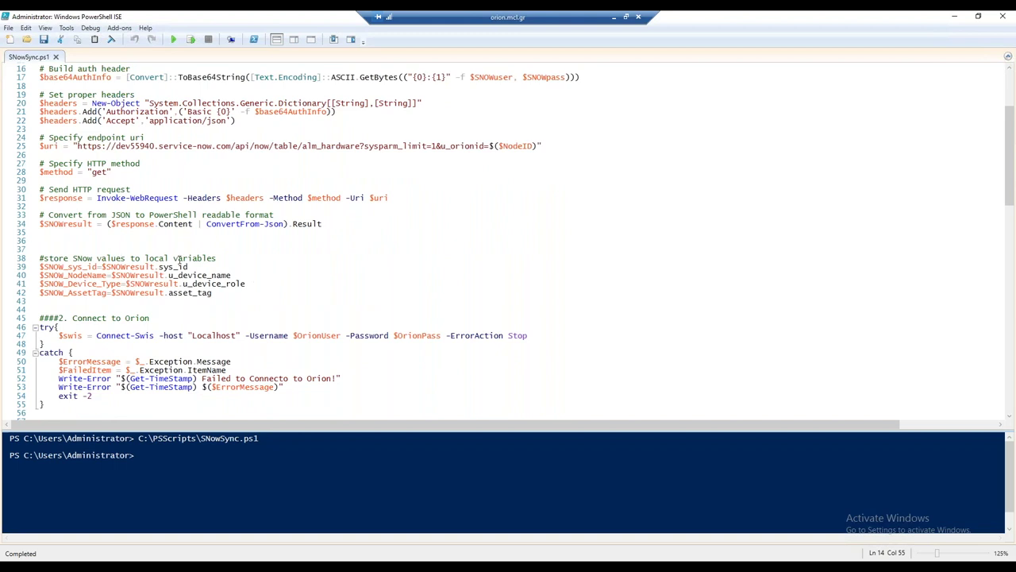
scroll(178, 262, down, 2)
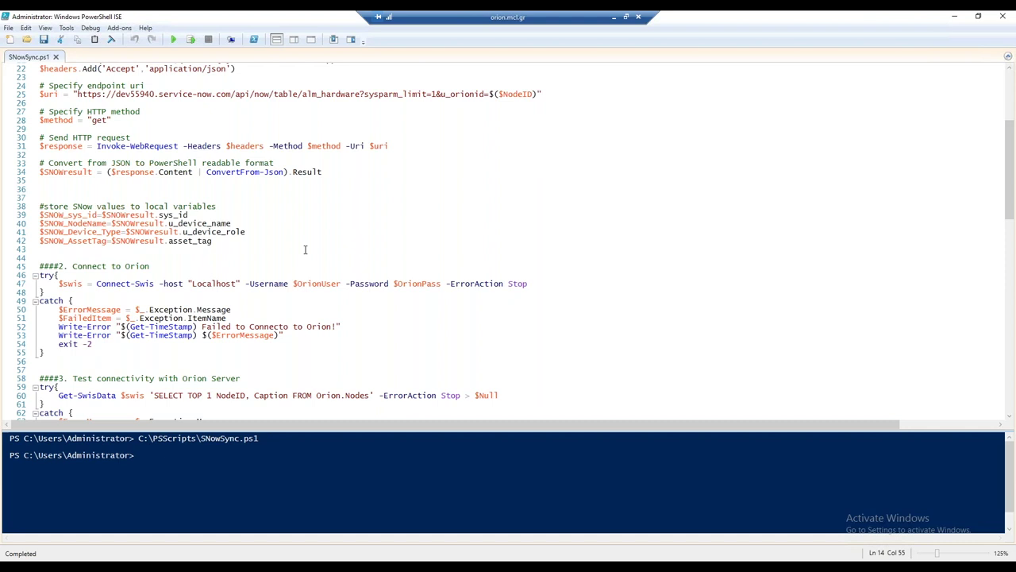
Review the script sections that connect to Orion and test connectivity with the Orion server
click(168, 266)
scroll(163, 266, down, 2)
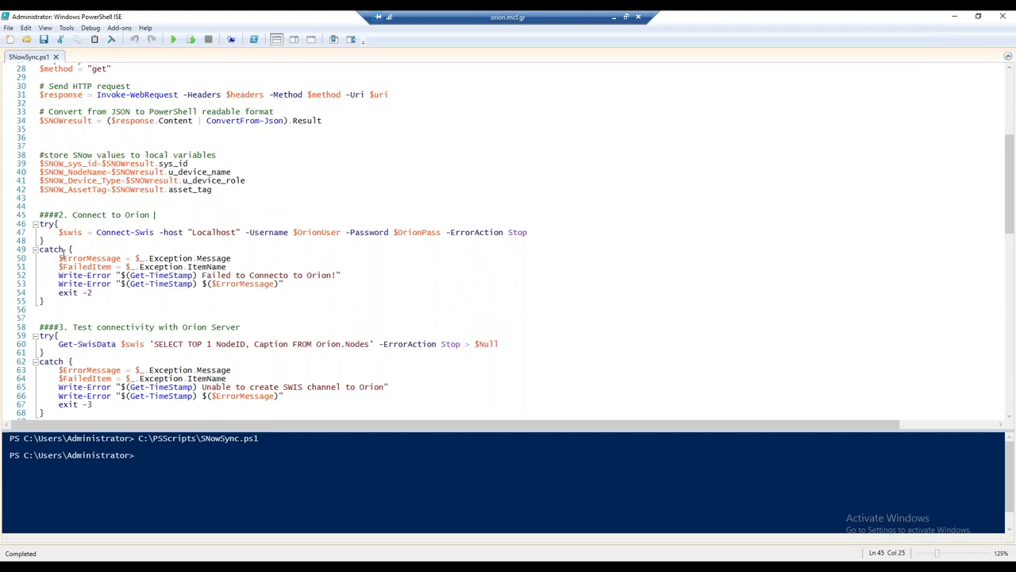
scroll(231, 274, down, 2)
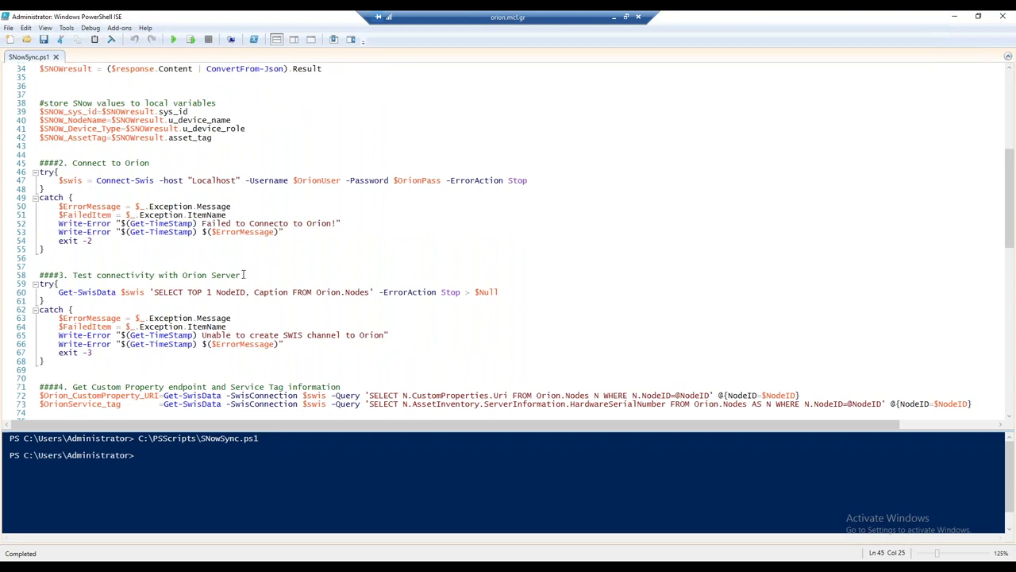
drag(241, 275, 59, 275)
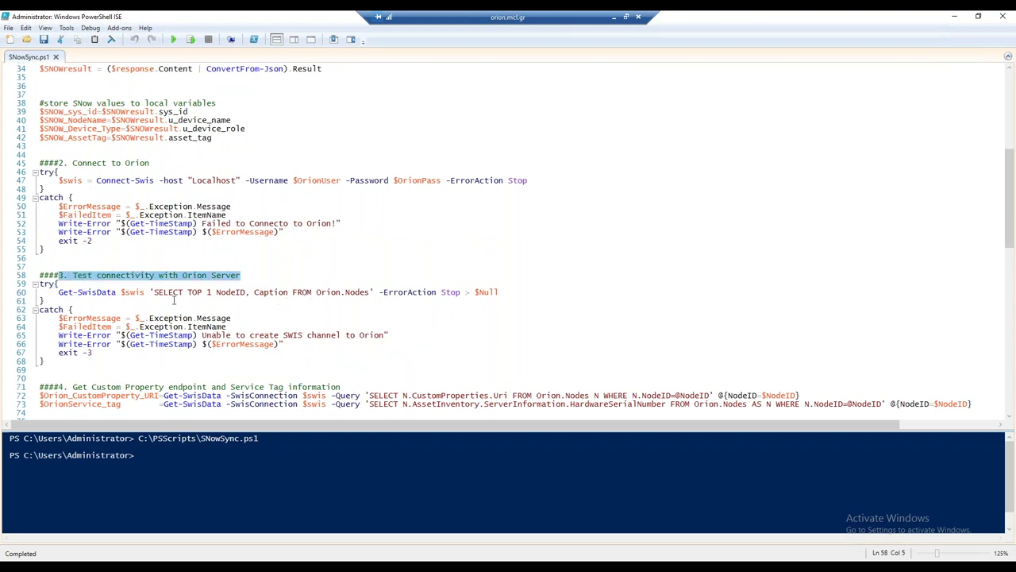
scroll(169, 303, down, 2)
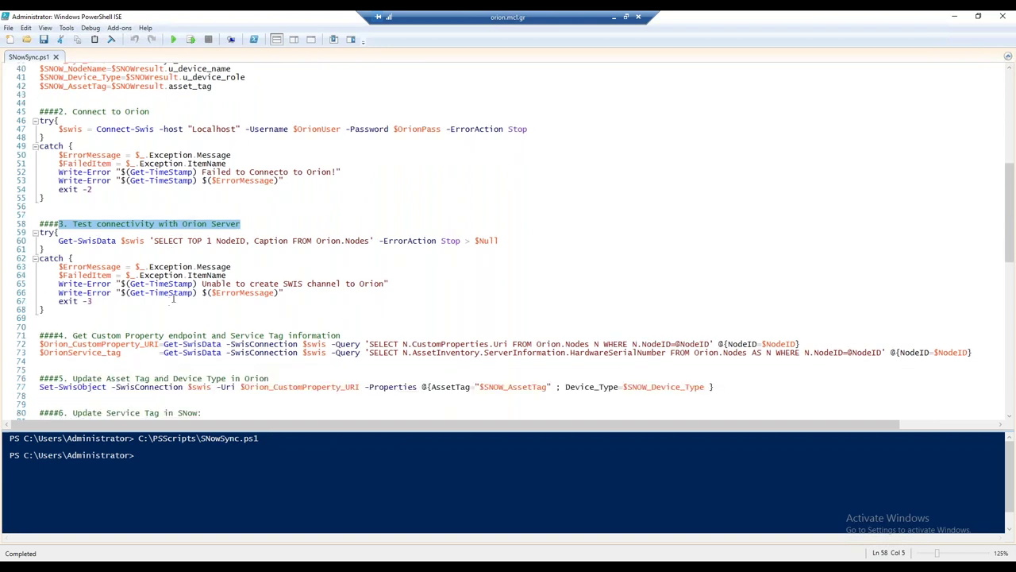
scroll(173, 298, down, 3)
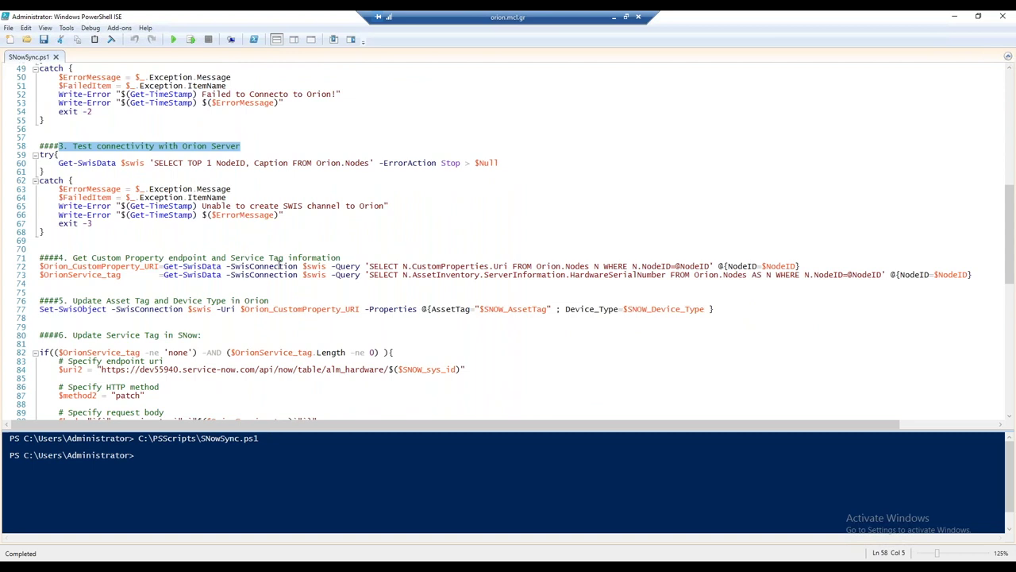
scroll(280, 265, down, 1)
scroll(192, 272, down, 1)
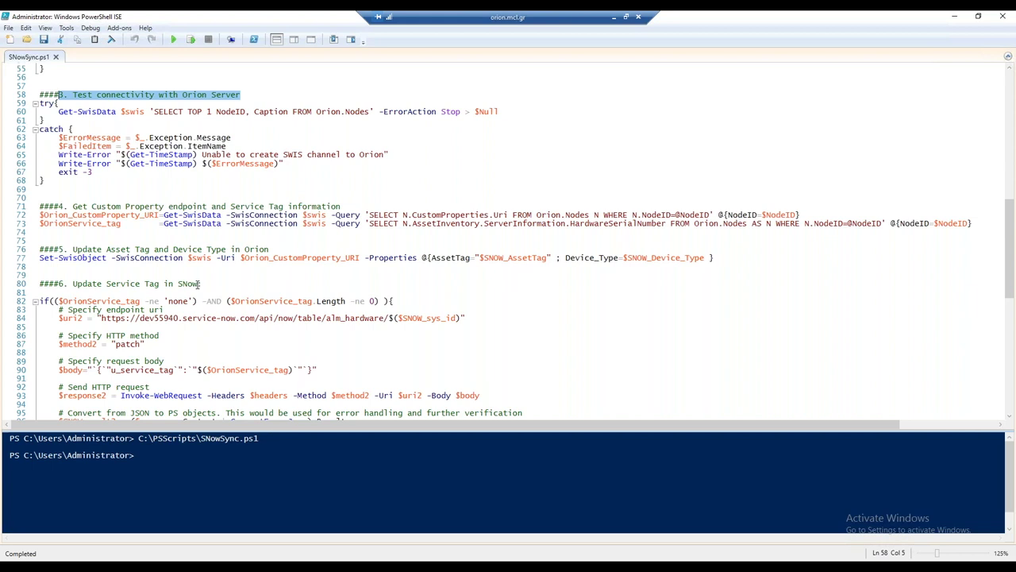
Examine the Get-SwisData custom property query and the Set-SwisObject command that updates the asset tag and device type in Orion
click(218, 217)
drag(221, 215, 163, 215)
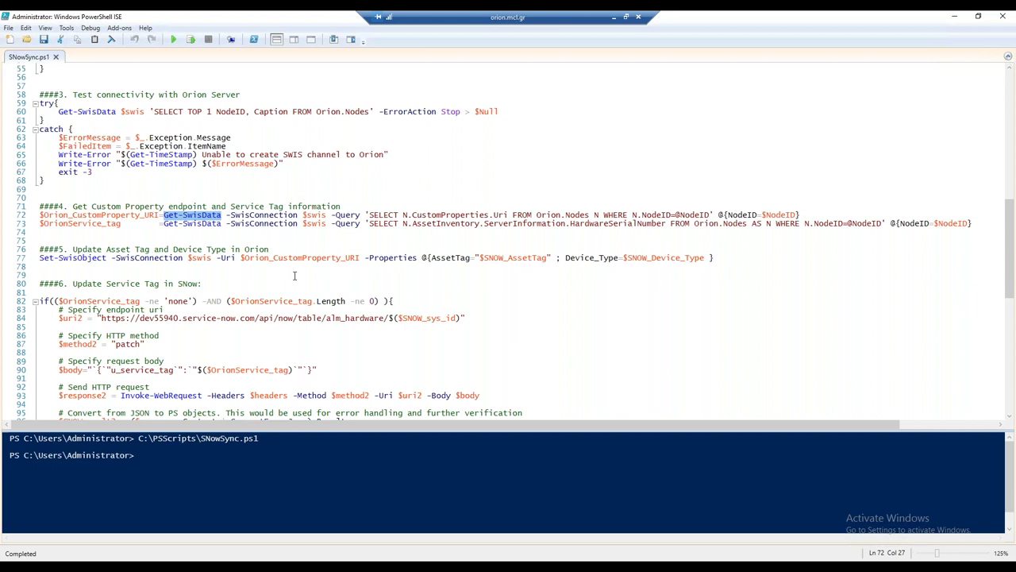
drag(368, 215, 731, 218)
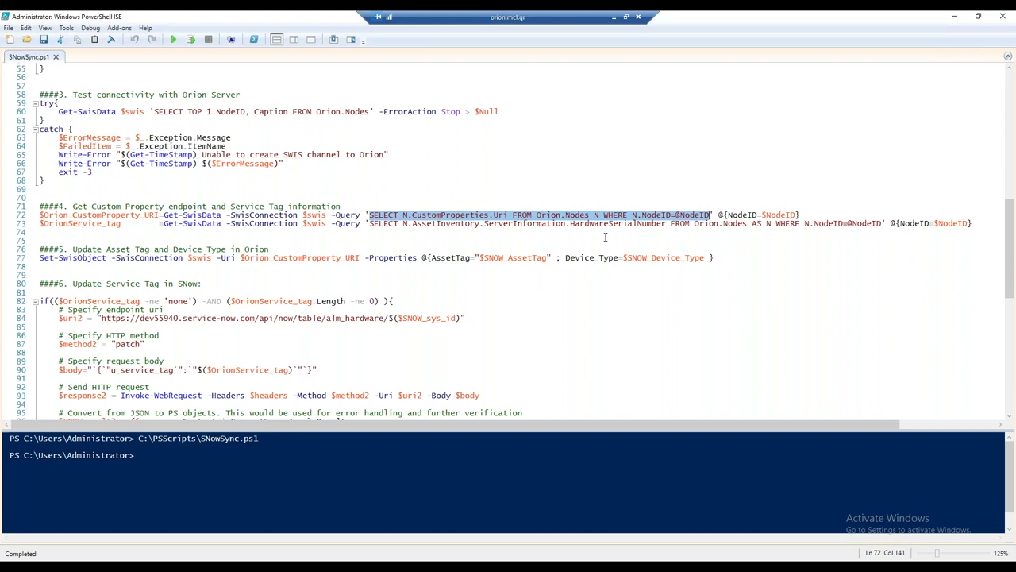
drag(221, 215, 164, 215)
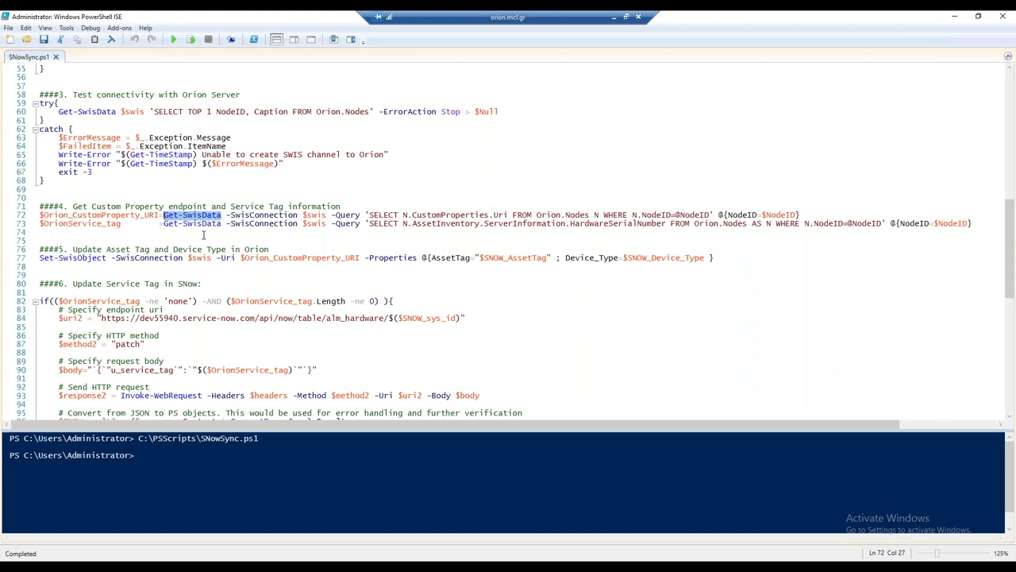
drag(40, 258, 56, 258)
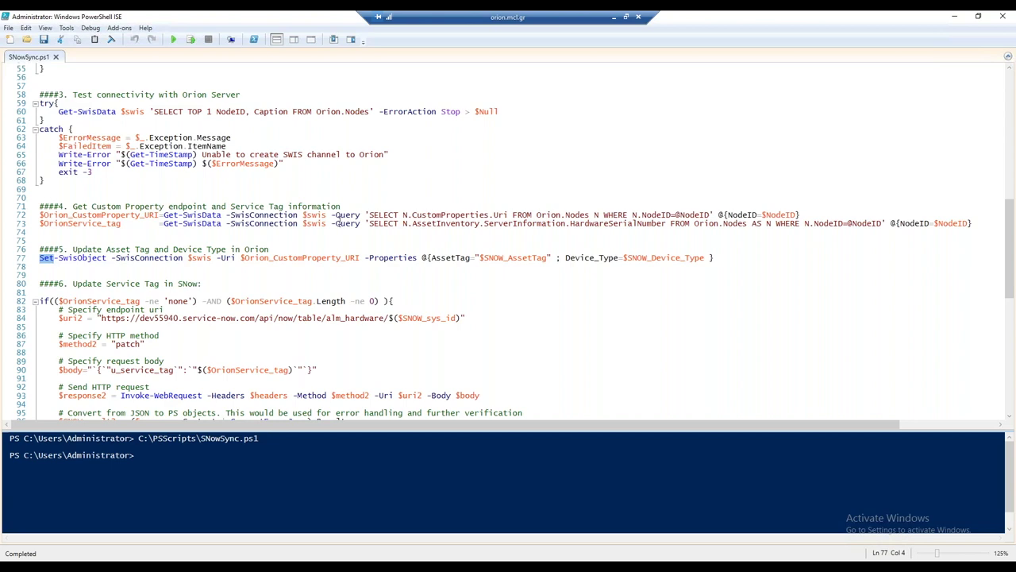
Switch to the browser and check the custom properties, the Manage Nodes list and the ServiceNow esx1 asset's service tag
click(614, 17)
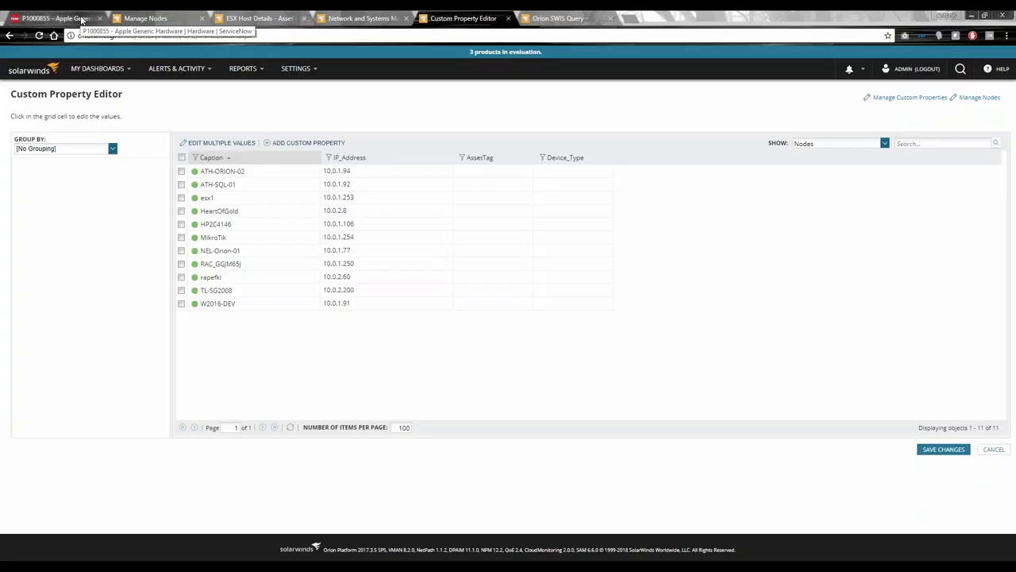
click(143, 17)
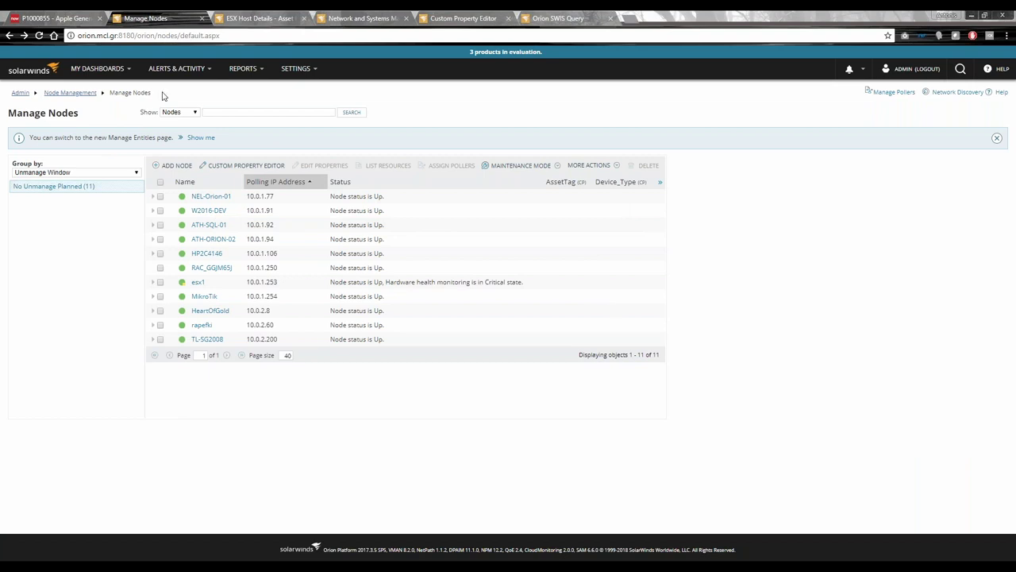
click(55, 17)
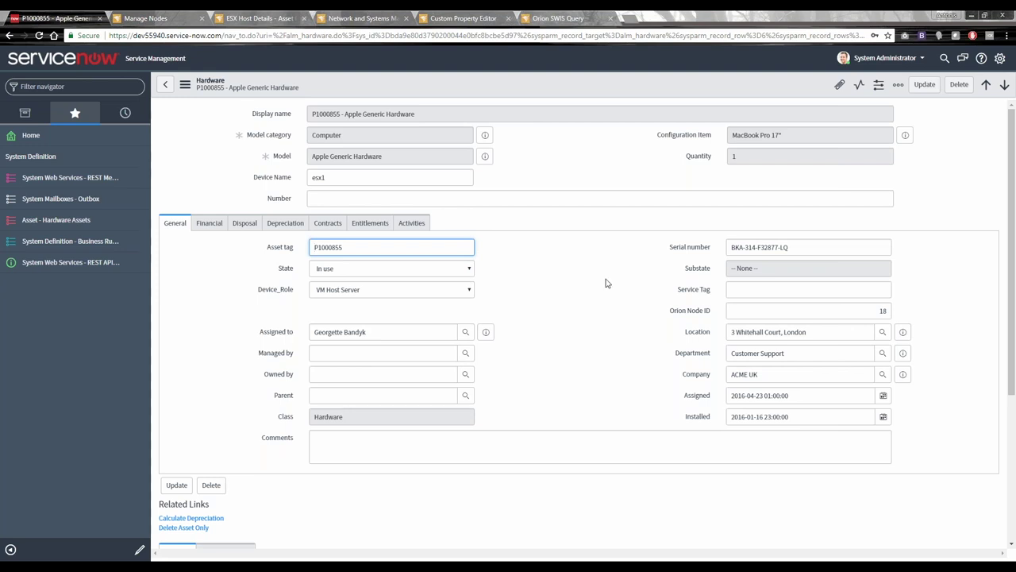
Return to SNowSync.ps1 in PowerShell ISE, check the test NodeID declaration of 18, and run the script
click(140, 529)
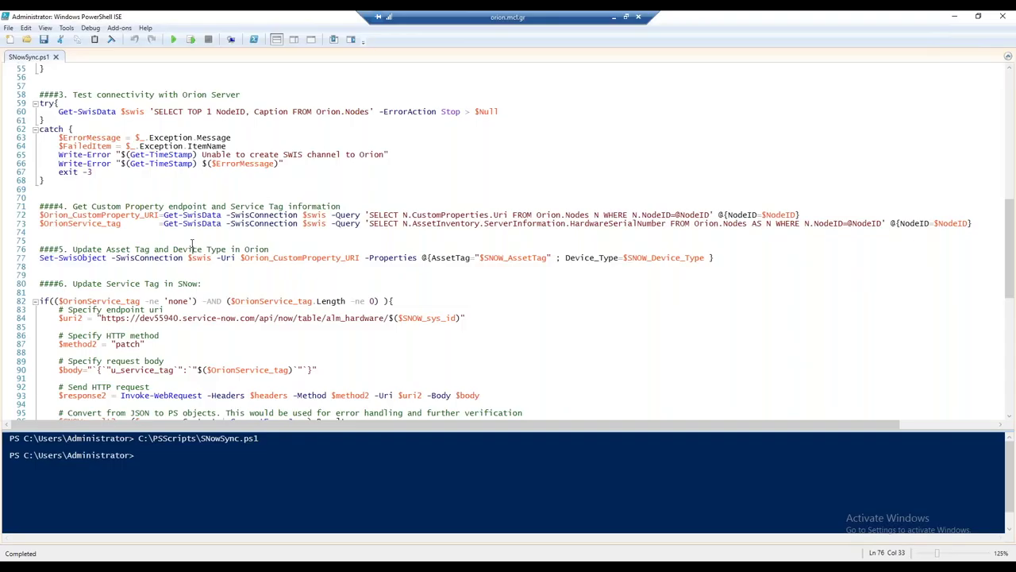
scroll(191, 245, up, 9)
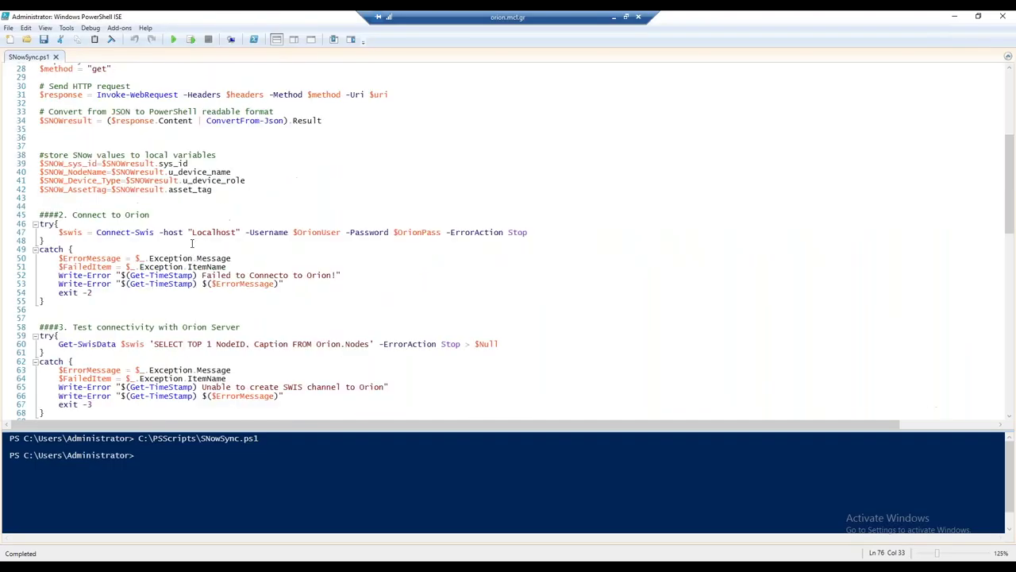
scroll(191, 245, up, 3)
scroll(191, 245, up, 5)
drag(89, 138, 40, 139)
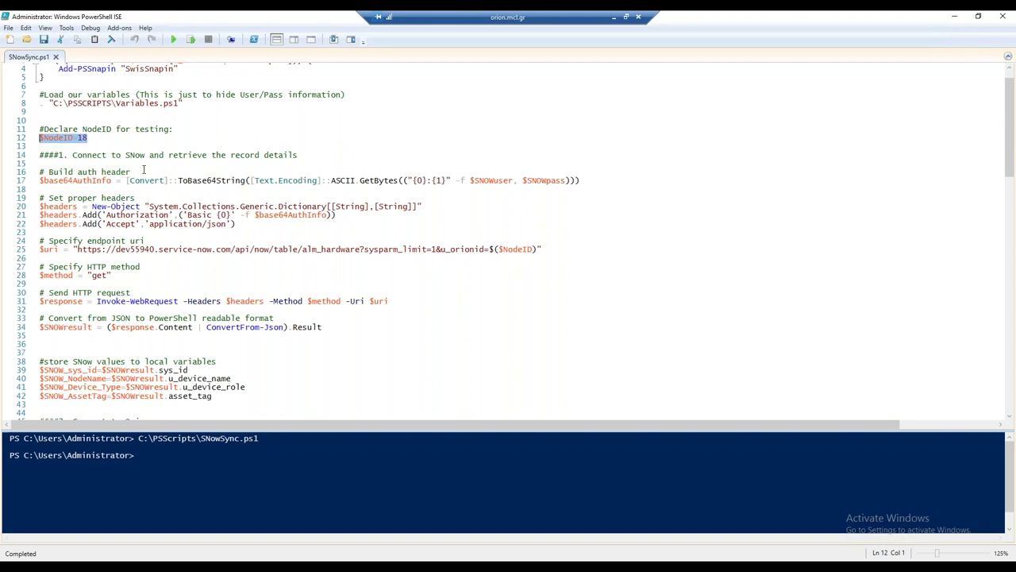
click(144, 171)
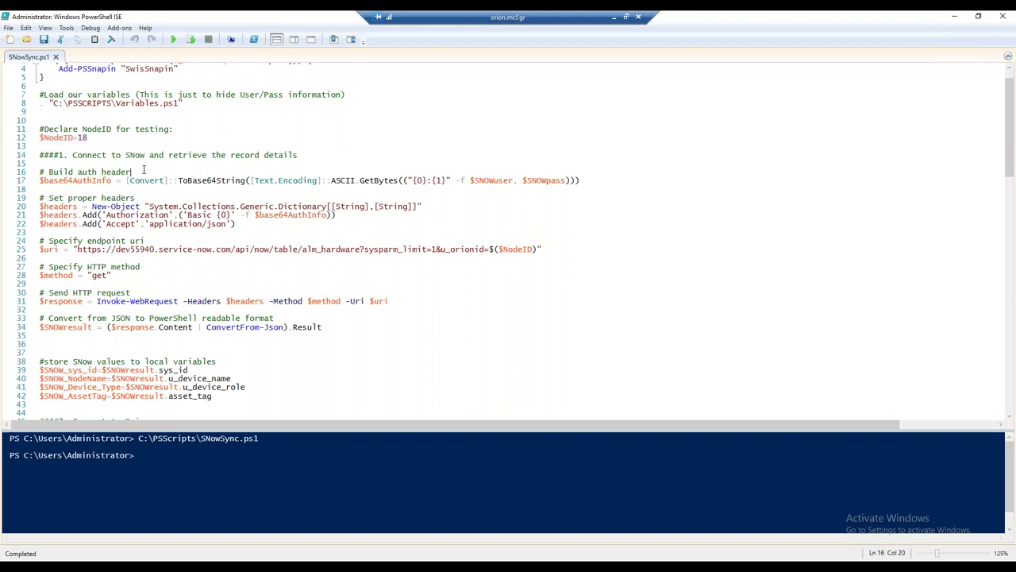
click(174, 39)
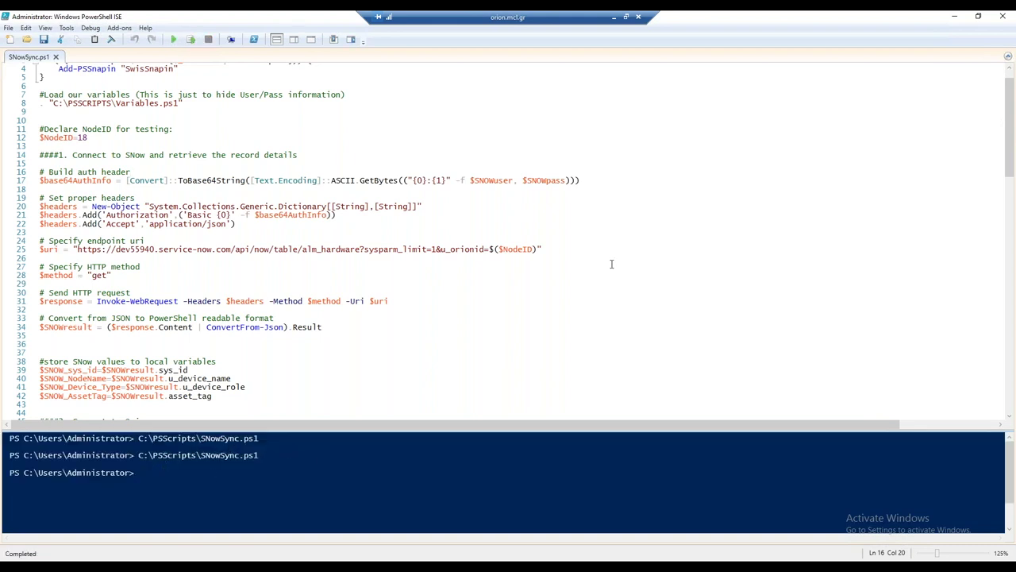
Switch to the browser and compare the esx1 service tag in ServiceNow with the one in Orion's Asset Inventory
click(617, 19)
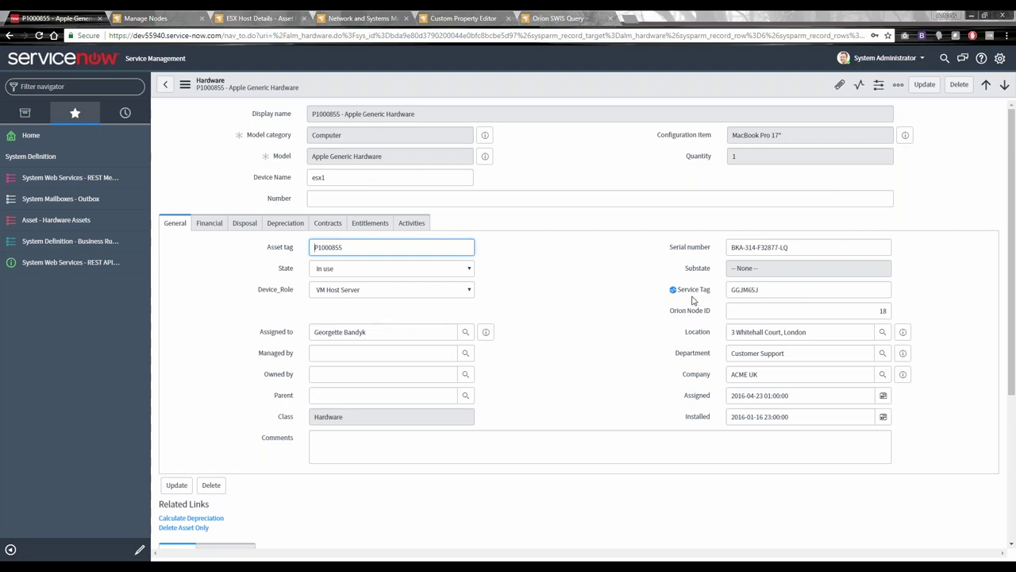
mouse_move(674, 293)
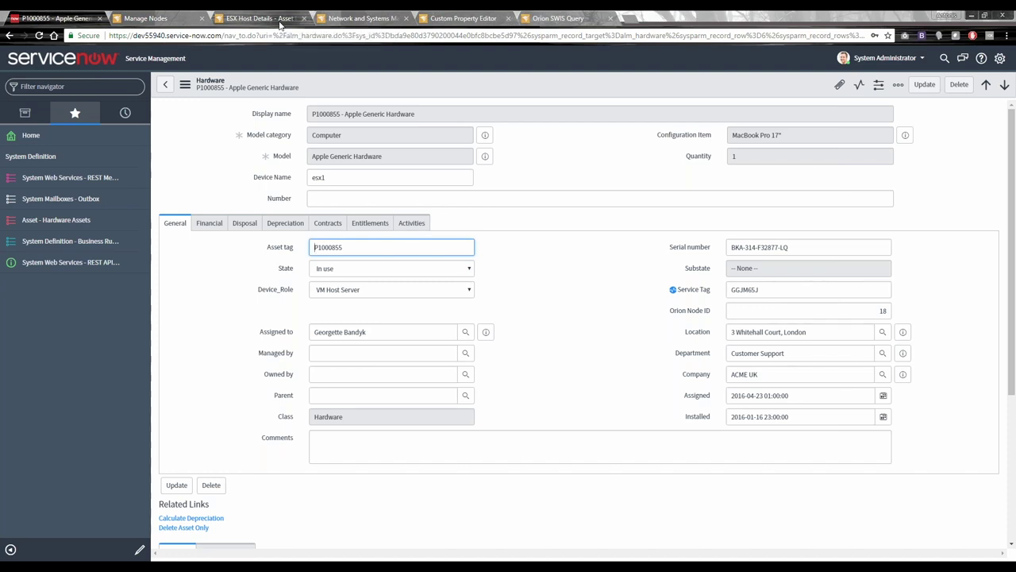
click(279, 21)
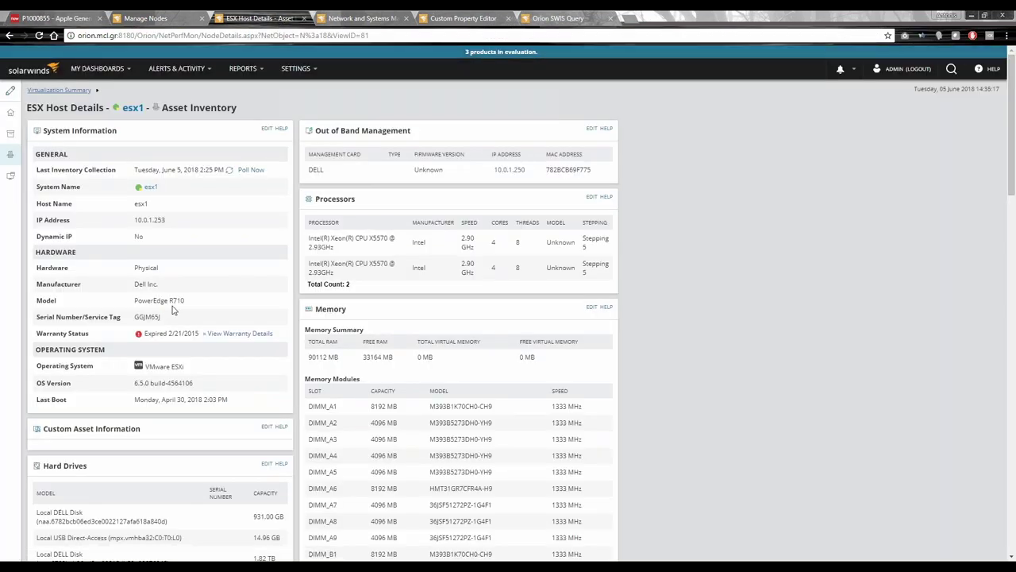
double_click(149, 317)
Refresh the Manage Nodes list and compare esx1's AssetTag and Device_Type with the ServiceNow hardware record
click(155, 24)
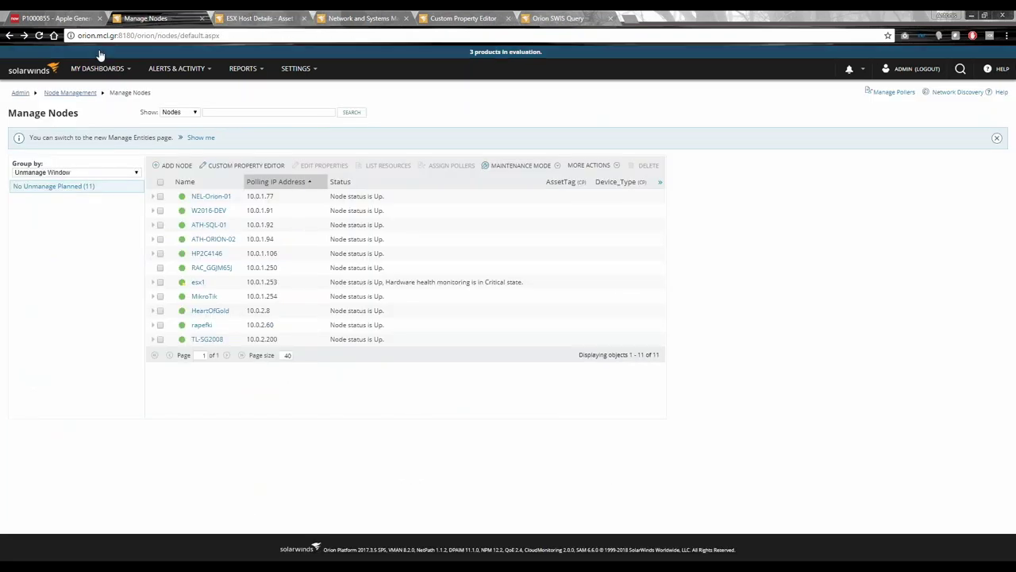
click(40, 36)
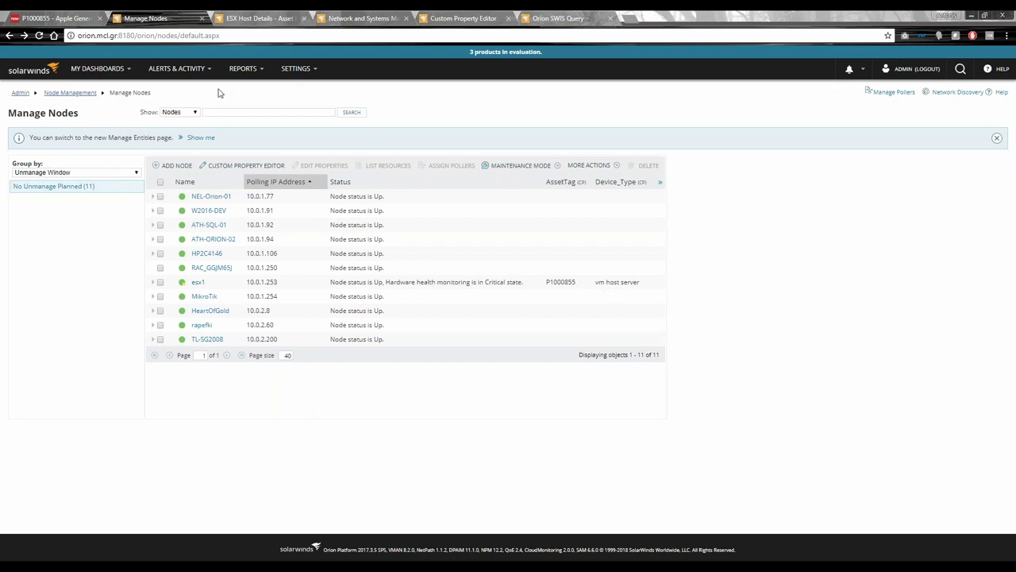
click(55, 17)
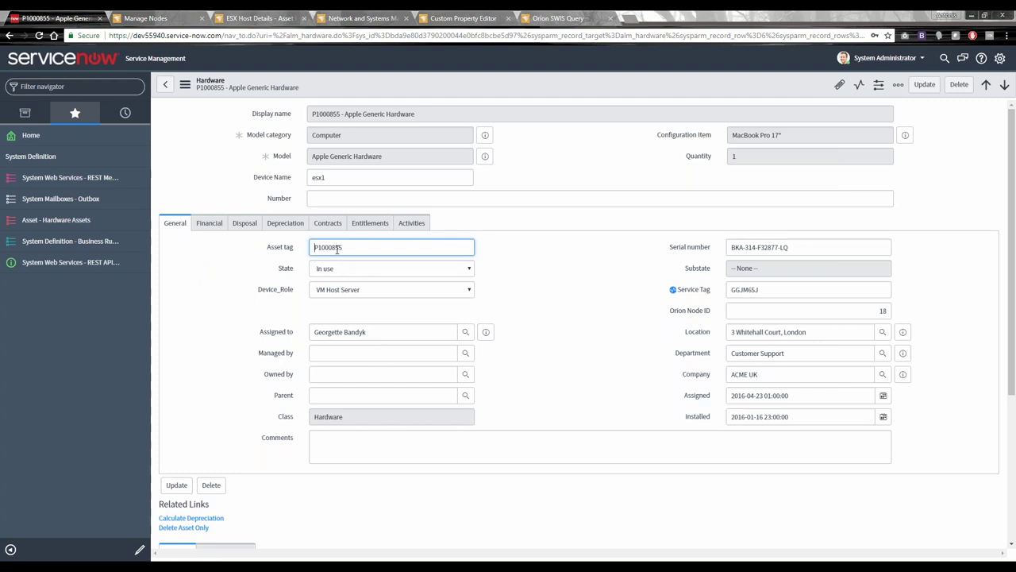
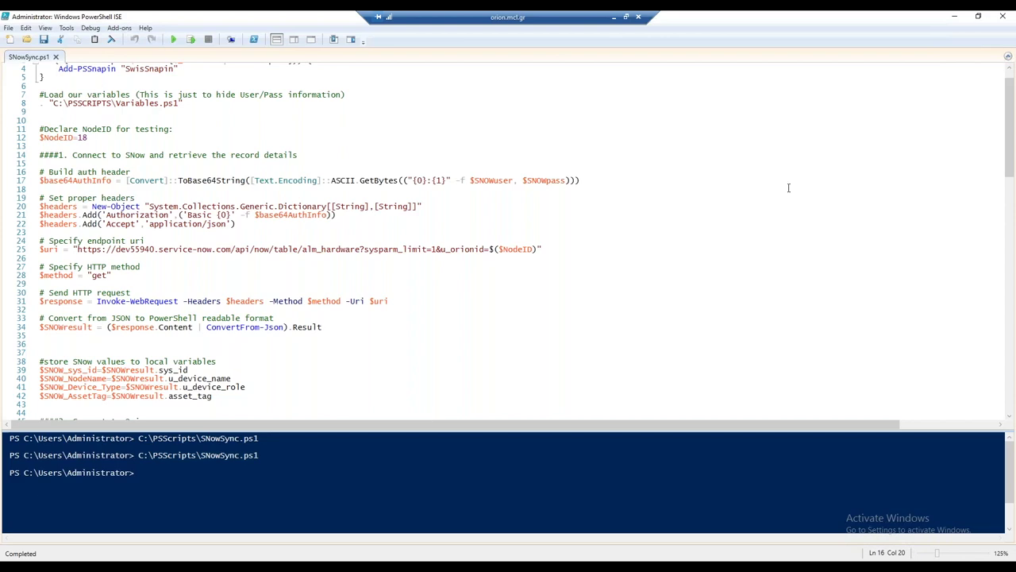
Switch from PowerShell ISE to SWQL Studio and collapse the Orion namespace to browse the other Orion namespaces
click(953, 17)
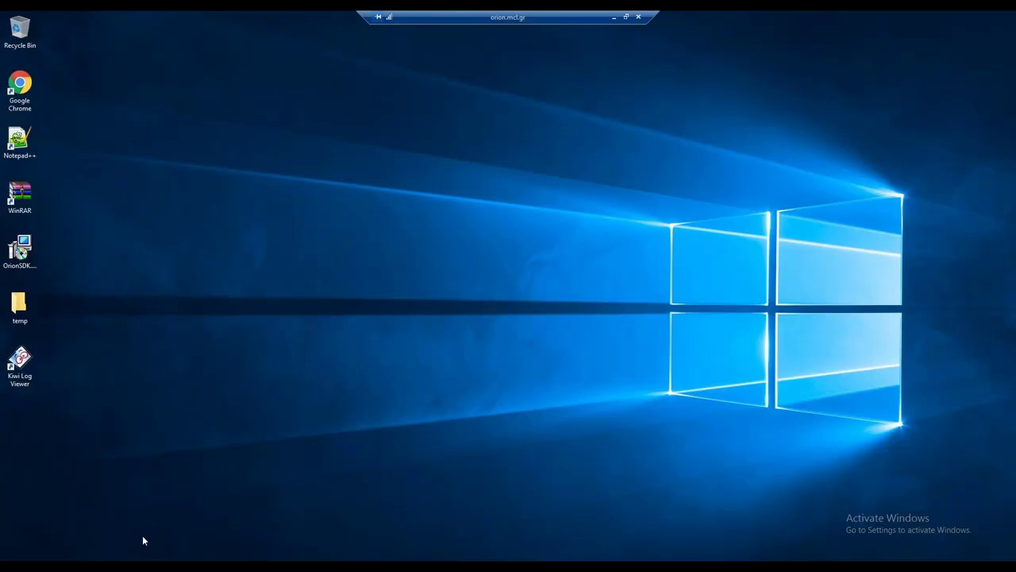
key(alt+Tab)
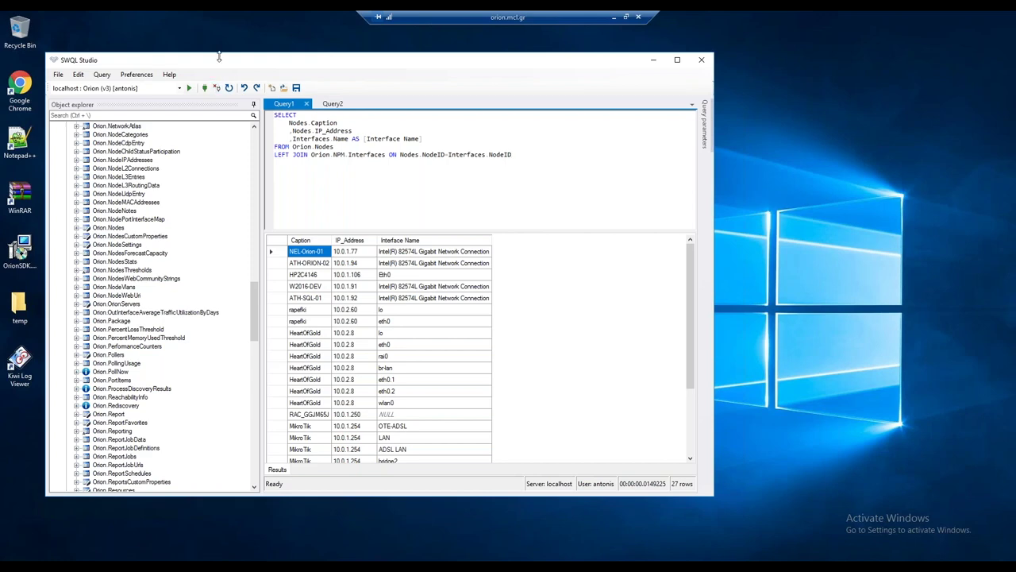
drag(231, 67, 270, 80)
scroll(111, 239, up, 20)
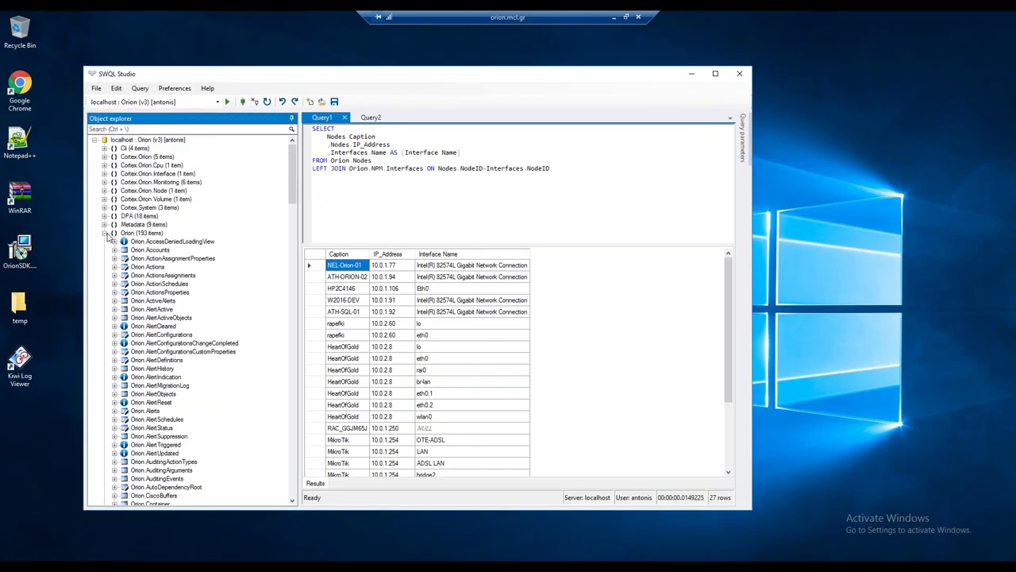
click(104, 233)
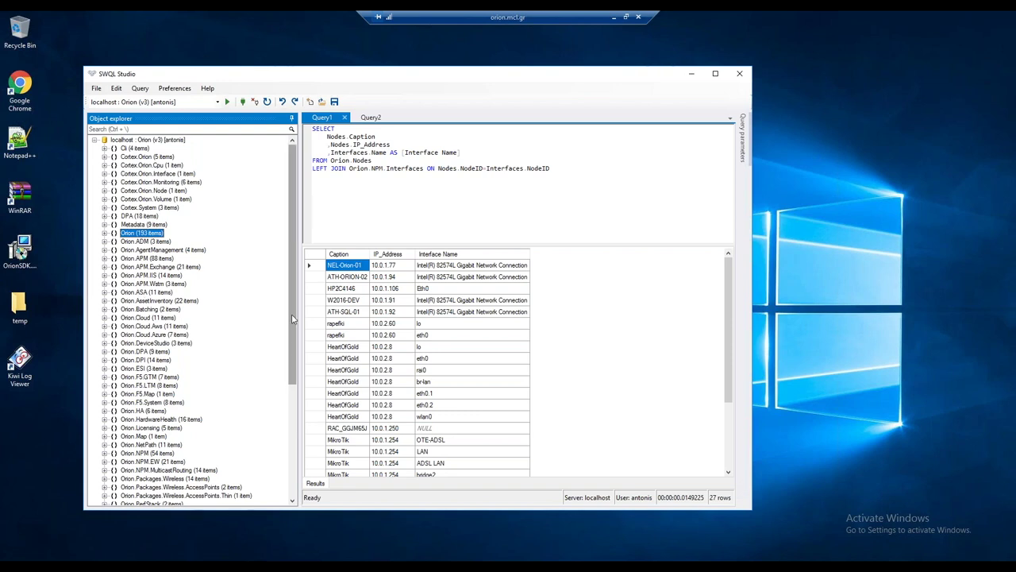
drag(293, 324, 291, 383)
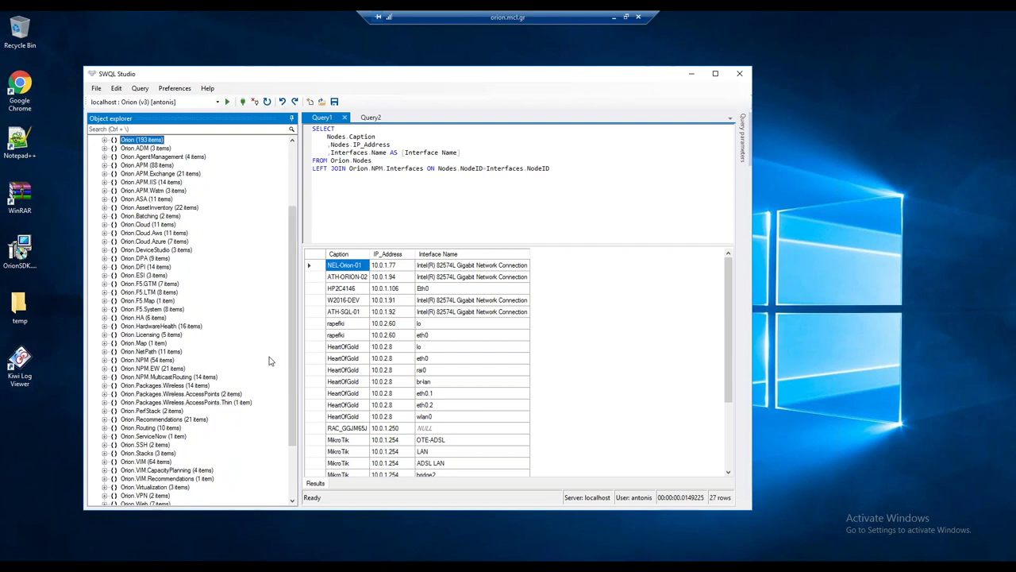
Expand the Orion.F5.GTM namespace to examine its entities, and collapse it again
click(104, 284)
mouse_move(184, 350)
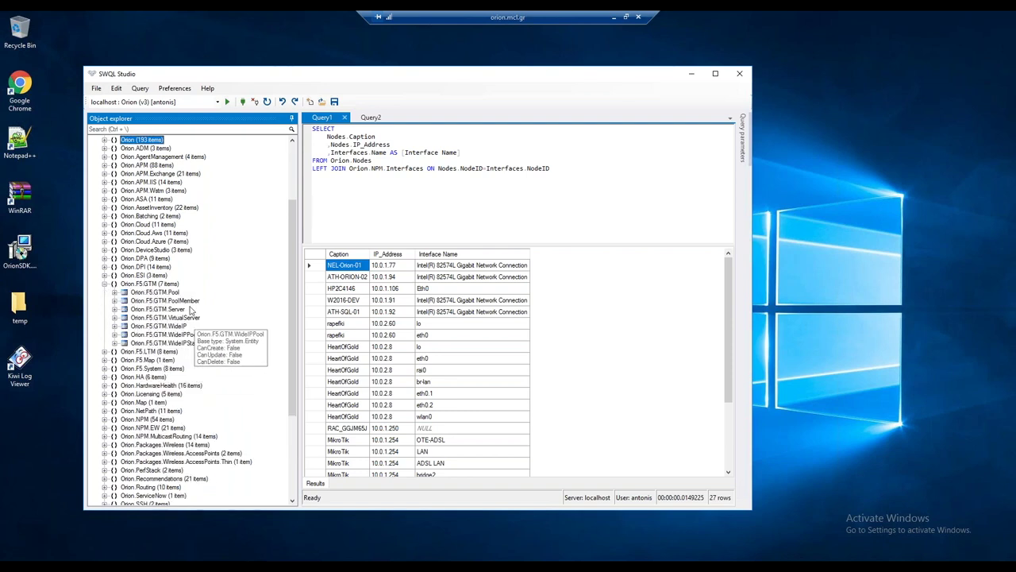
mouse_move(182, 296)
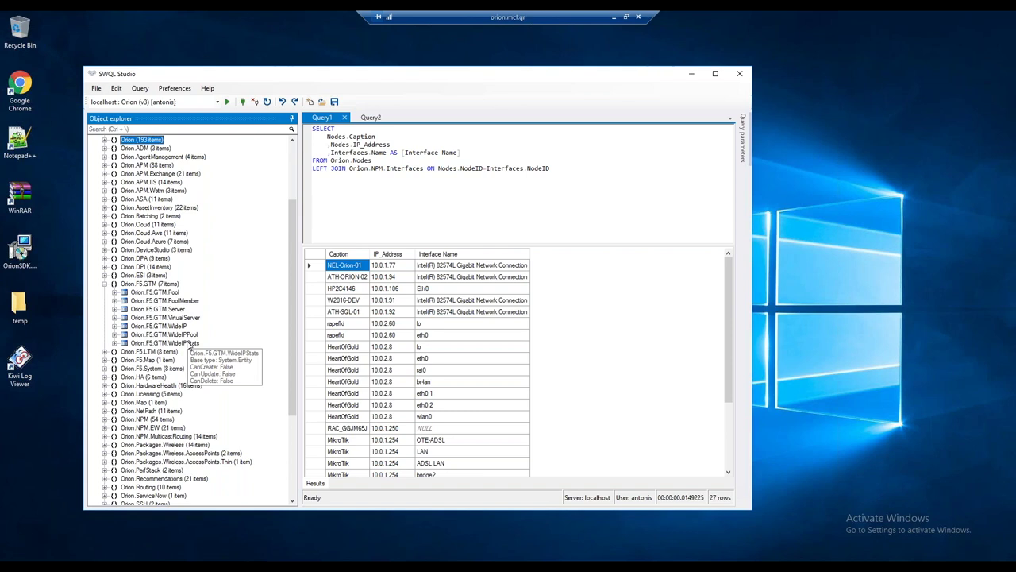
click(105, 284)
scroll(111, 262, up, 4)
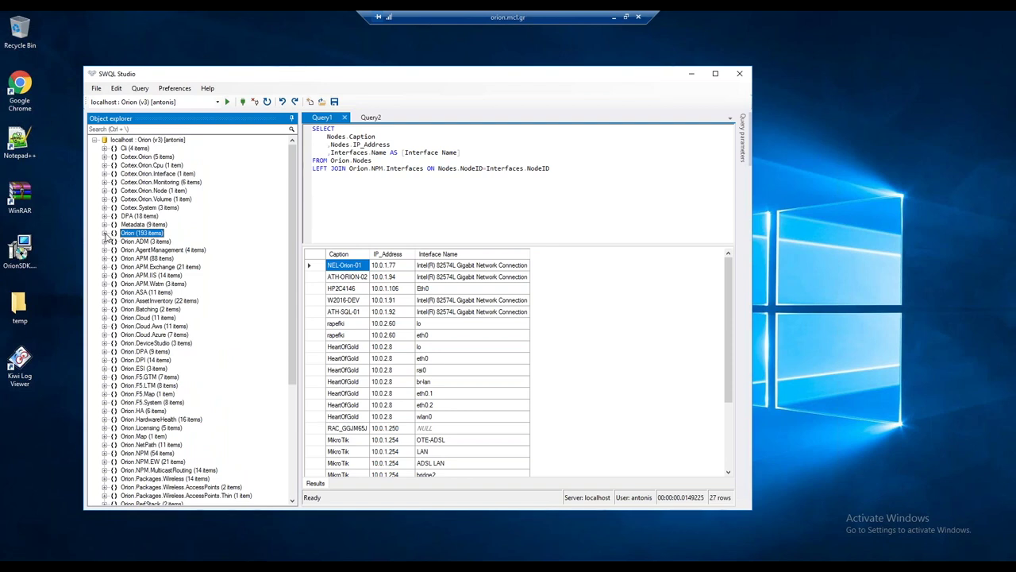
Expand the Orion namespace and show the properties of the Orion.Nodes entity
click(105, 232)
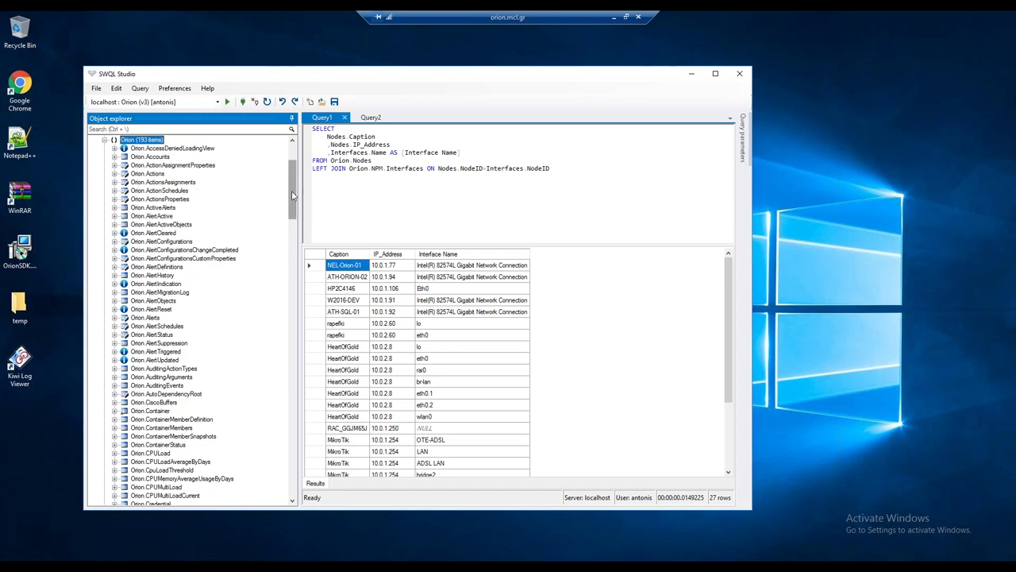
drag(291, 202, 286, 333)
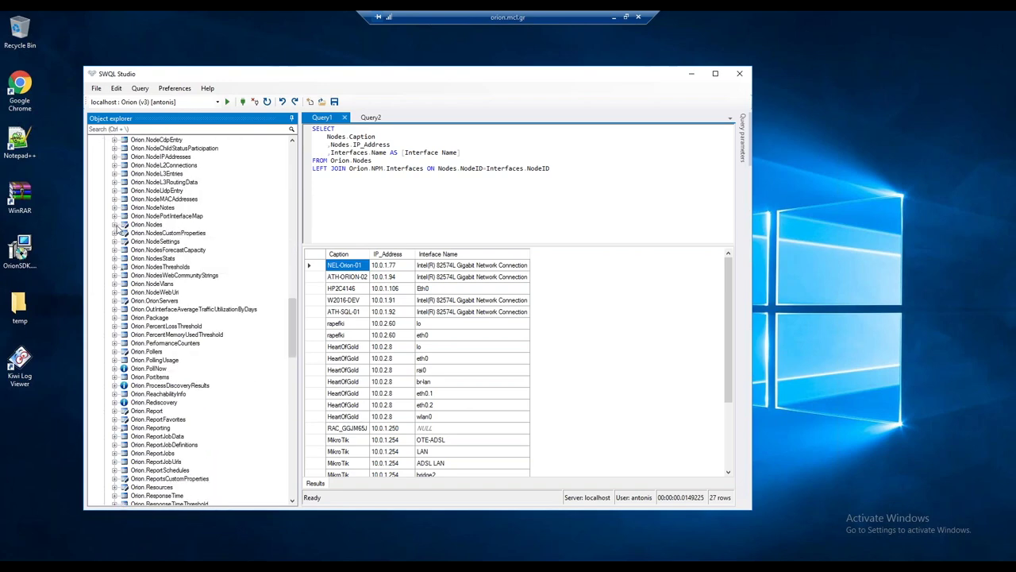
click(115, 225)
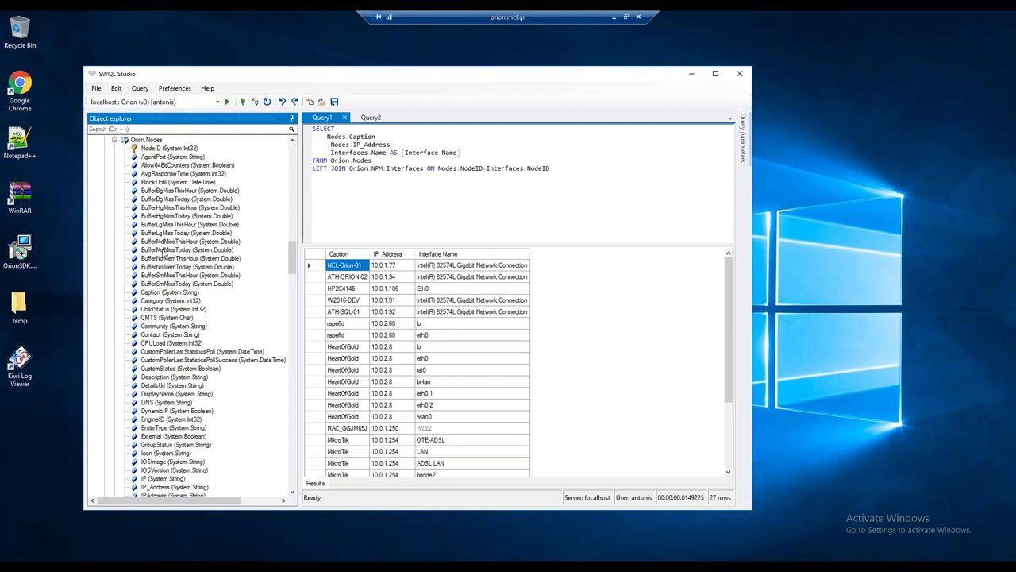
scroll(166, 254, up, 2)
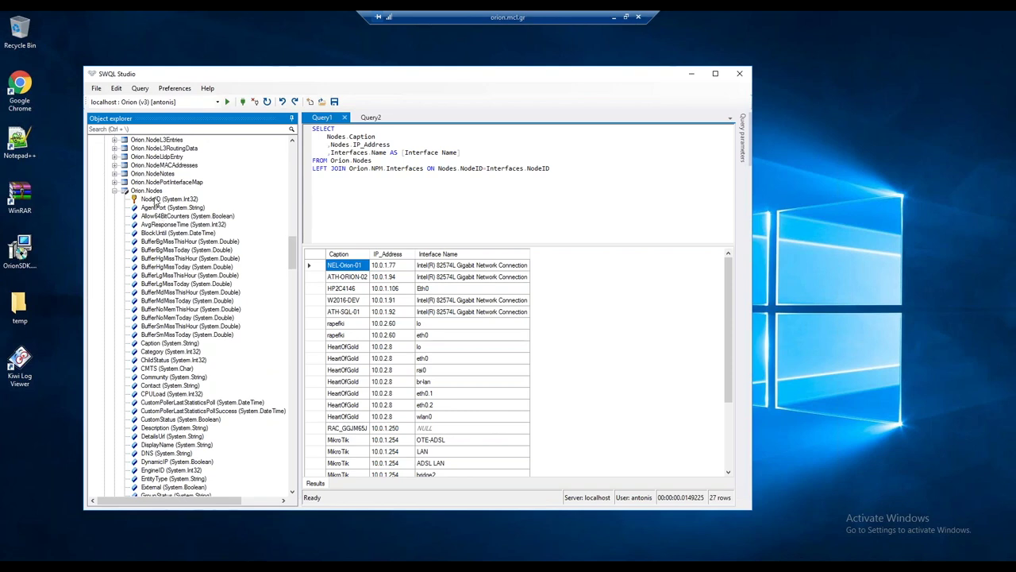
Generate a select statement with inherited properties for Orion.Nodes and execute it
right_click(145, 192)
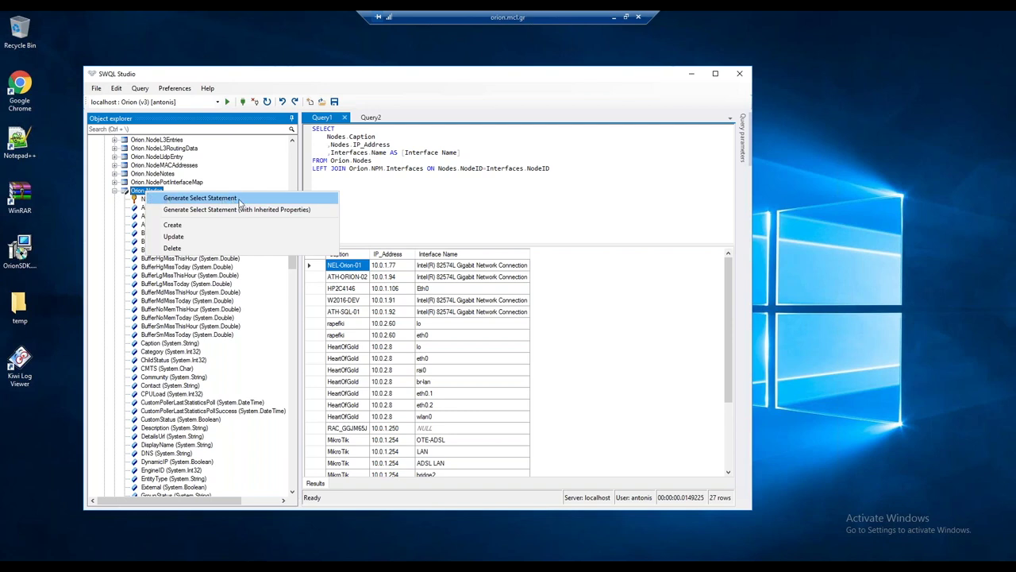
click(324, 211)
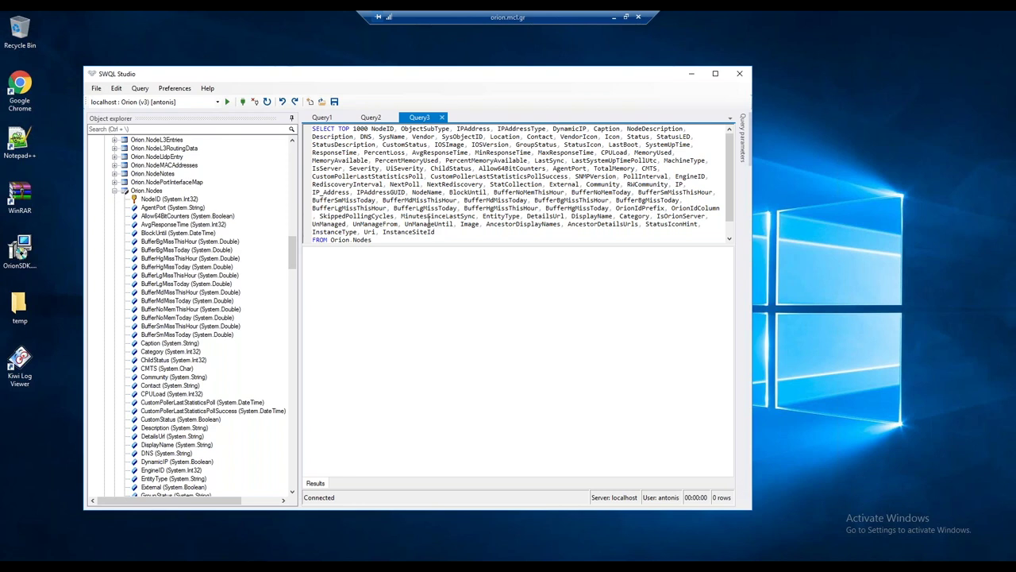
key(F5)
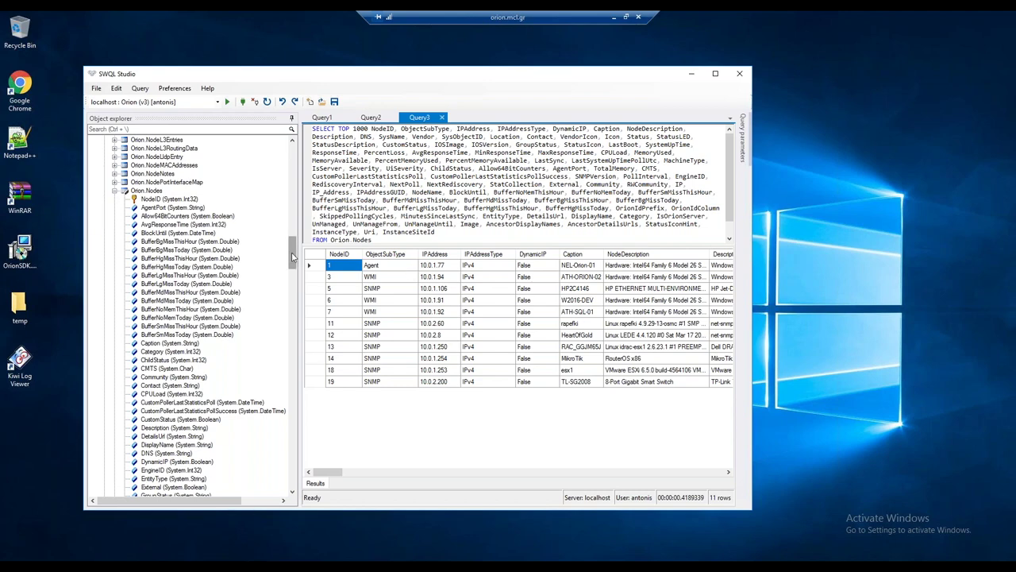
Examine the Orion.Nodes properties Status, StatusLED and SysObjectID and the linked AccessPoints entity
scroll(291, 257, down, 20)
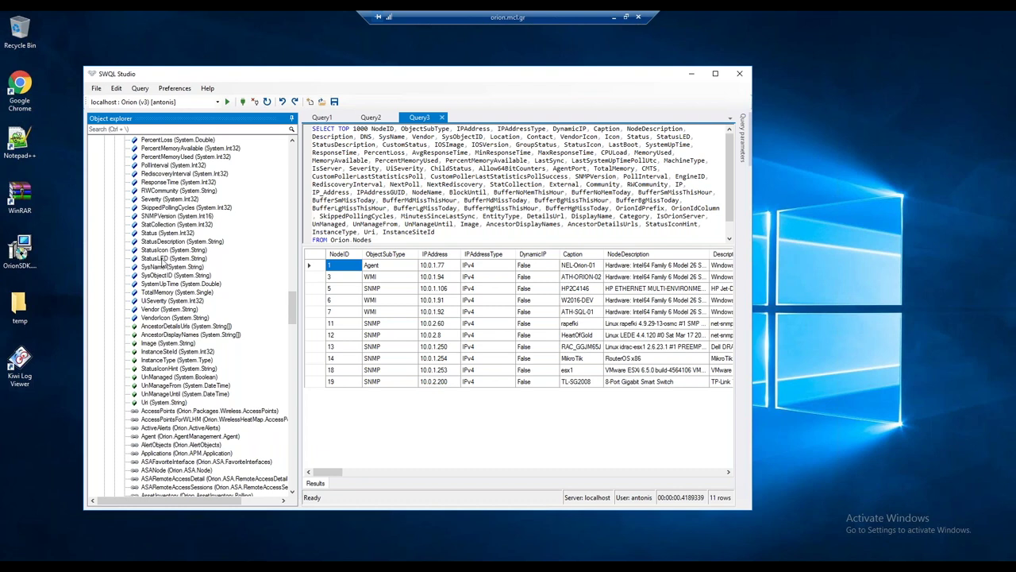
click(153, 235)
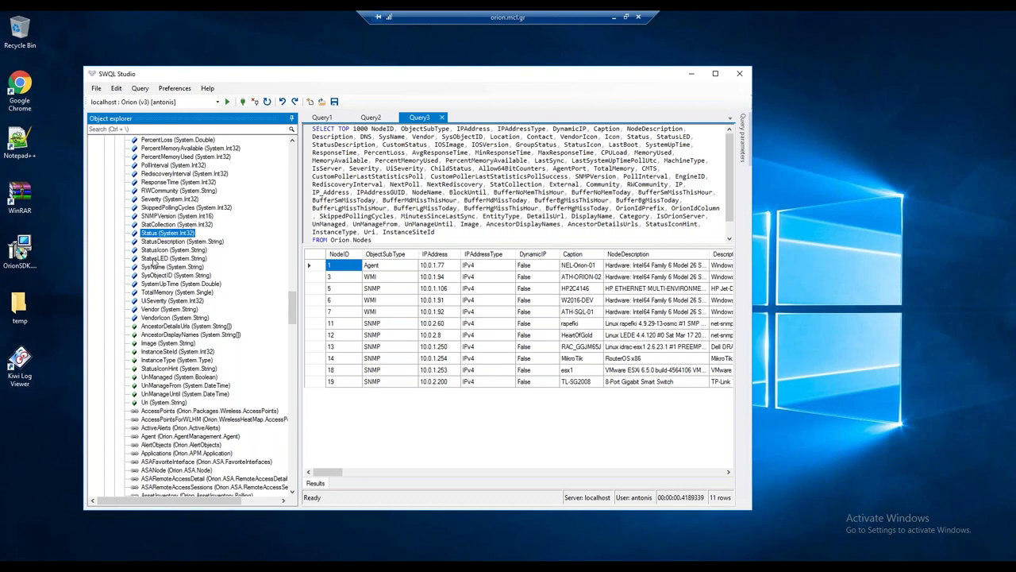
click(156, 259)
click(153, 276)
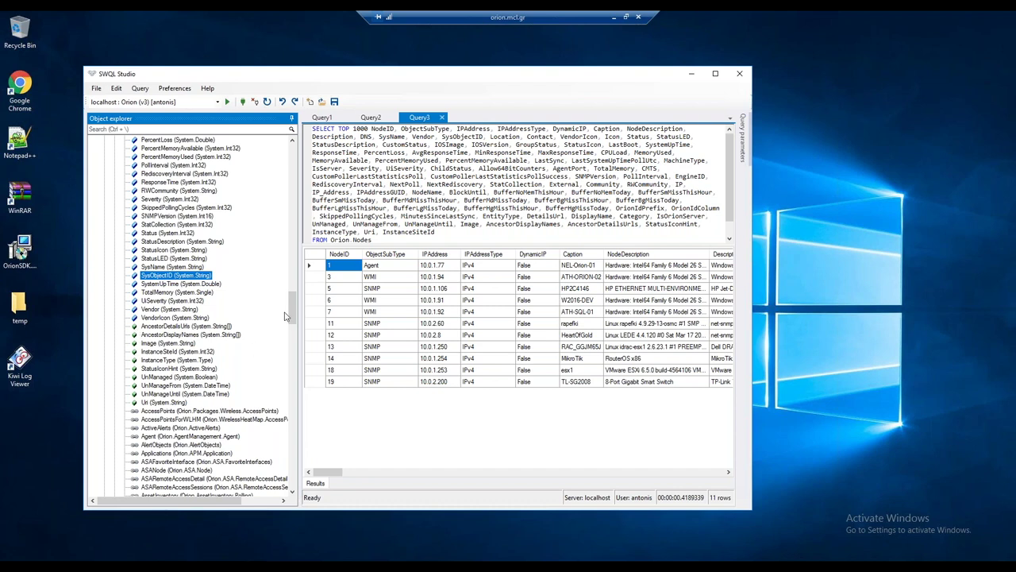
click(140, 411)
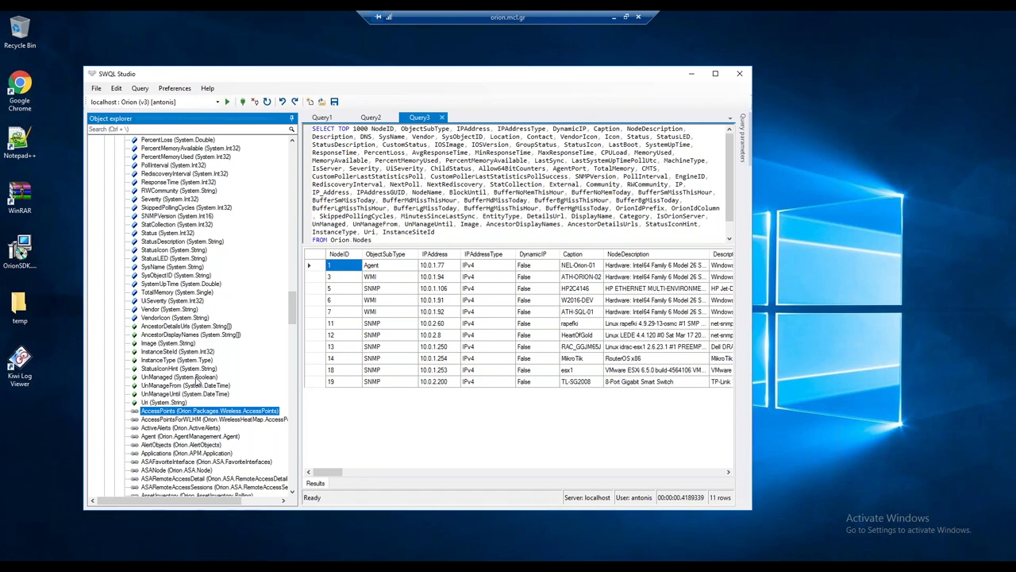
Close the generated query and examine Query1's caption and interface name columns, its Orion.Nodes source and the Interfaces join
click(442, 117)
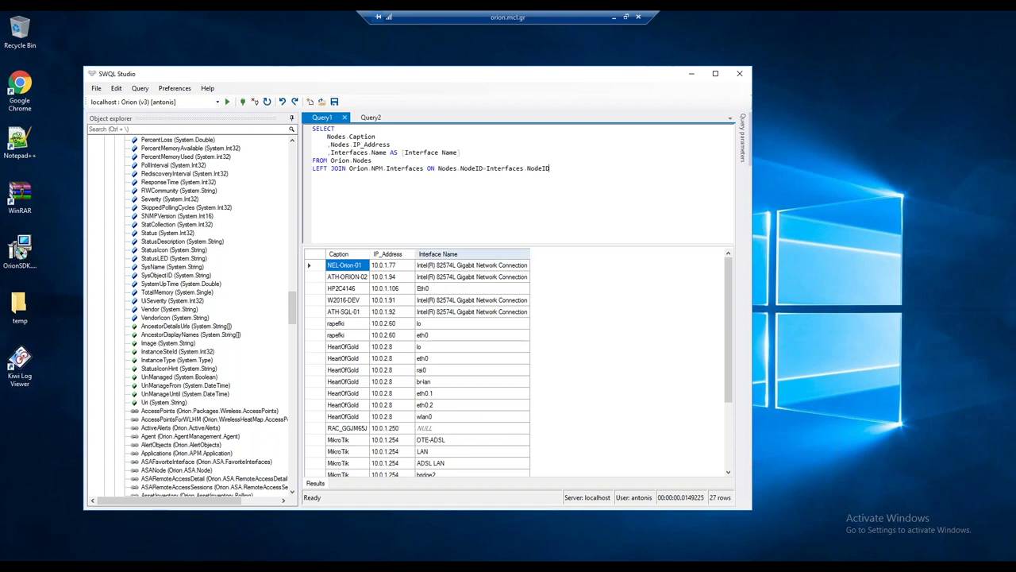
drag(326, 136, 376, 137)
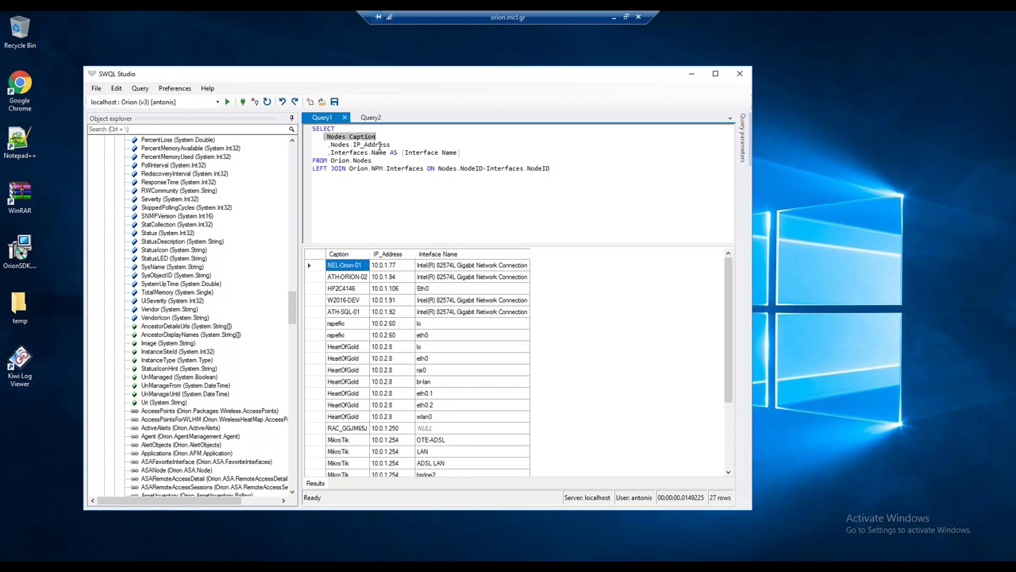
drag(332, 153, 386, 151)
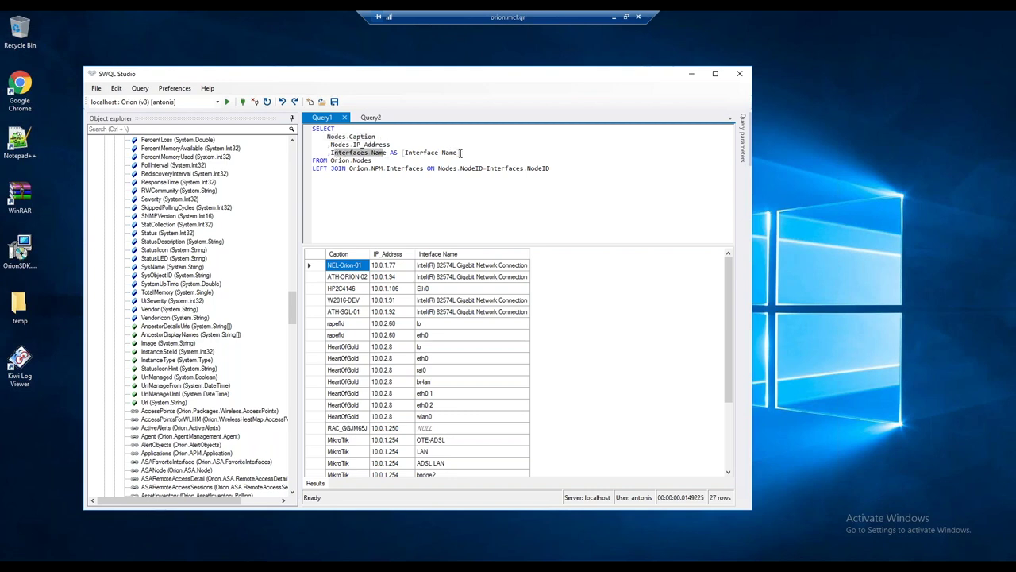
double_click(366, 160)
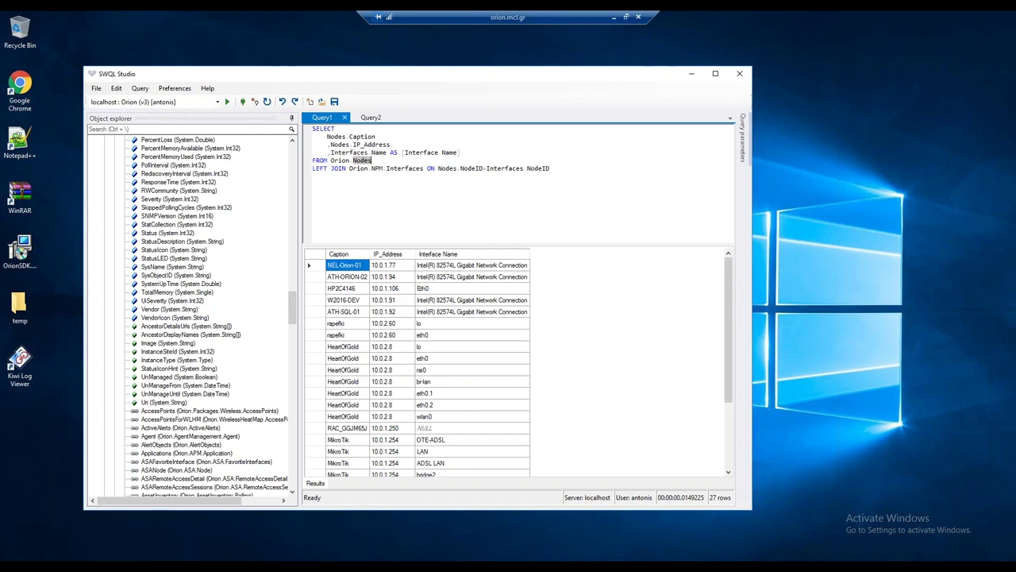
double_click(397, 168)
Find the Interfaces link to Orion.NPM.Interfaces under Orion.Nodes and execute Query2, which selects Nodes.Interfaces.Name without a join
drag(293, 309, 293, 347)
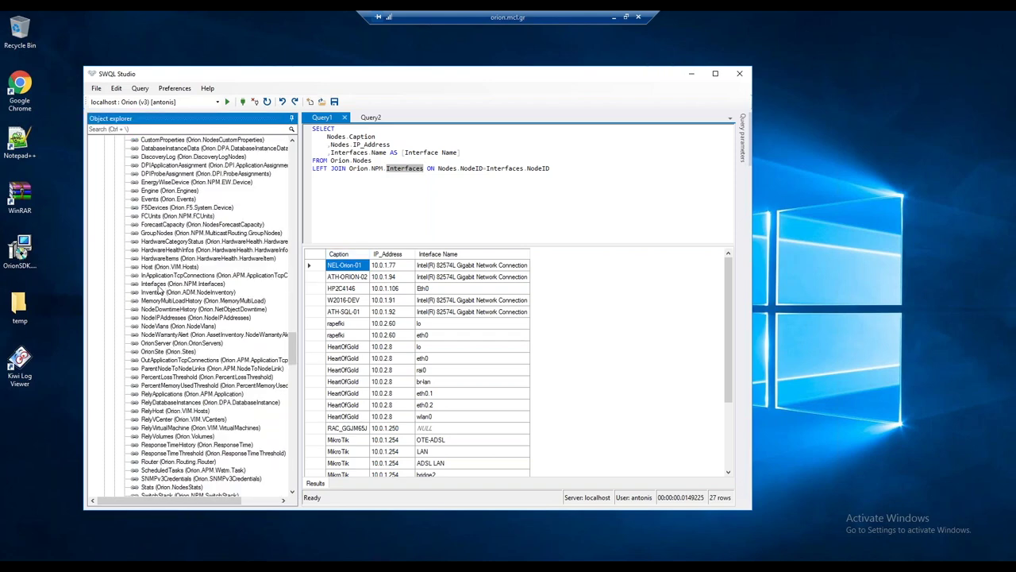
click(159, 284)
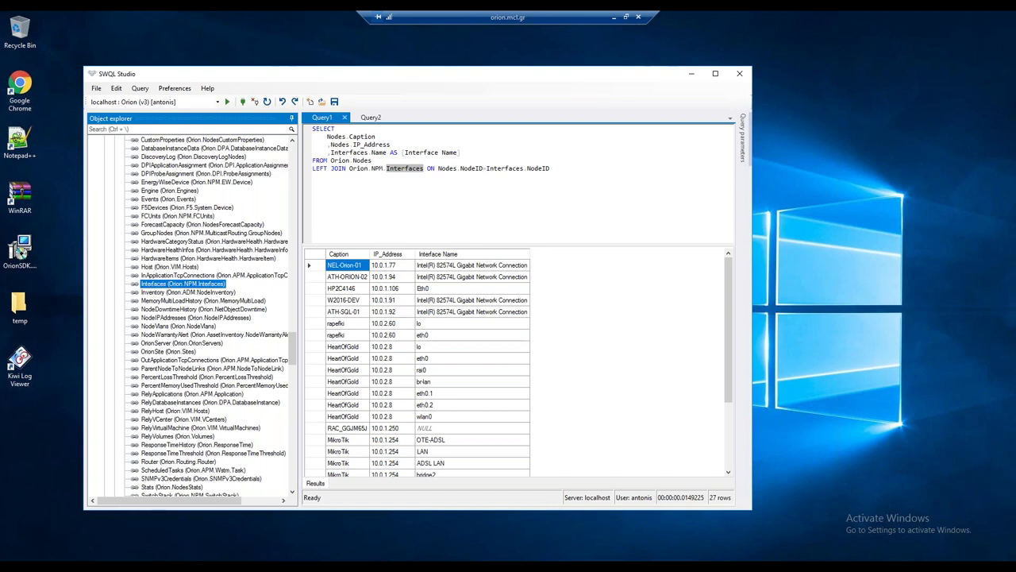
click(371, 118)
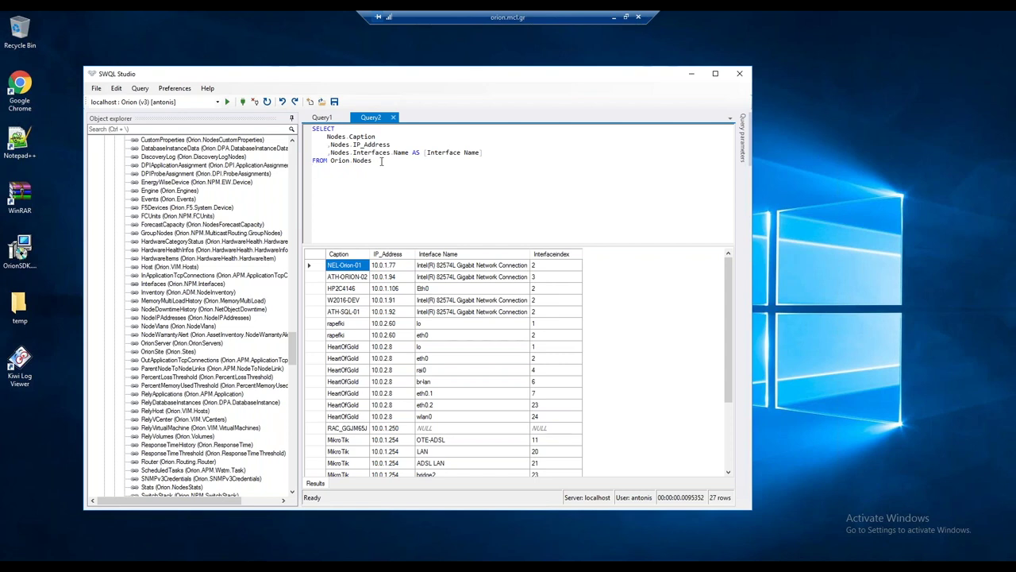
key(F5)
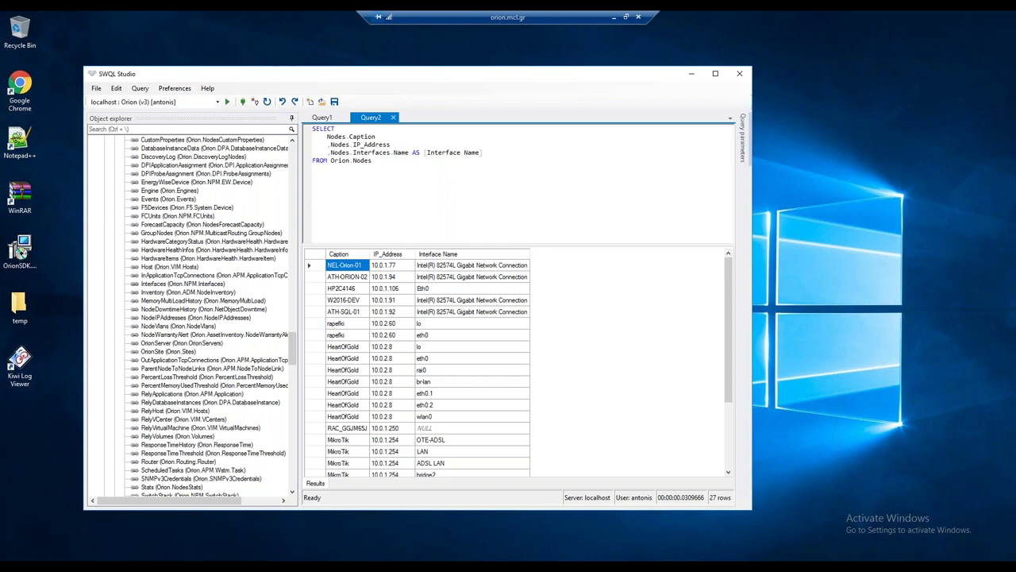
Expand the Unmanage verb under Orion.Nodes and open its invoke form to examine the netObjectId, time and isRelative parameters
click(295, 348)
drag(295, 347, 294, 373)
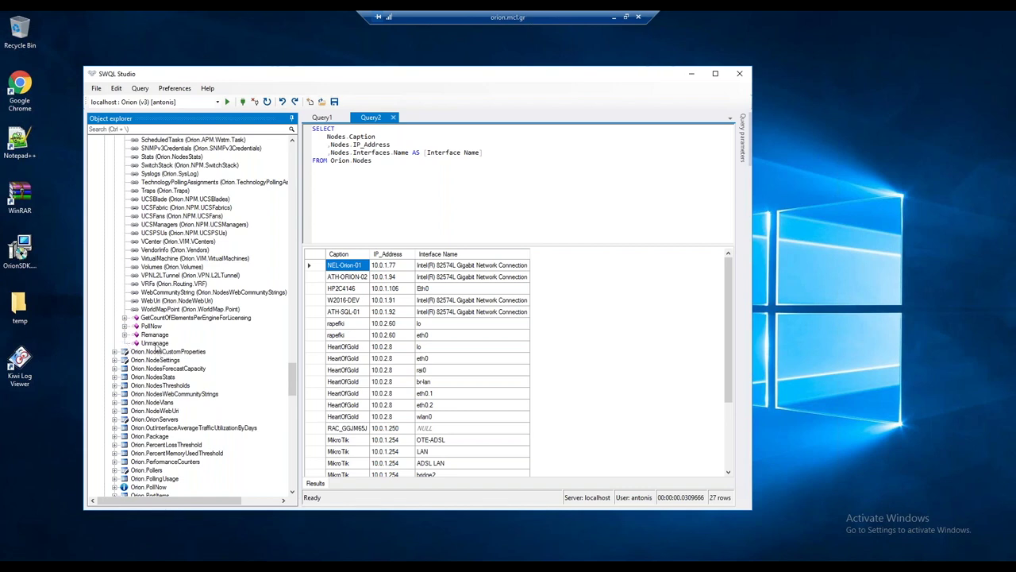
double_click(156, 343)
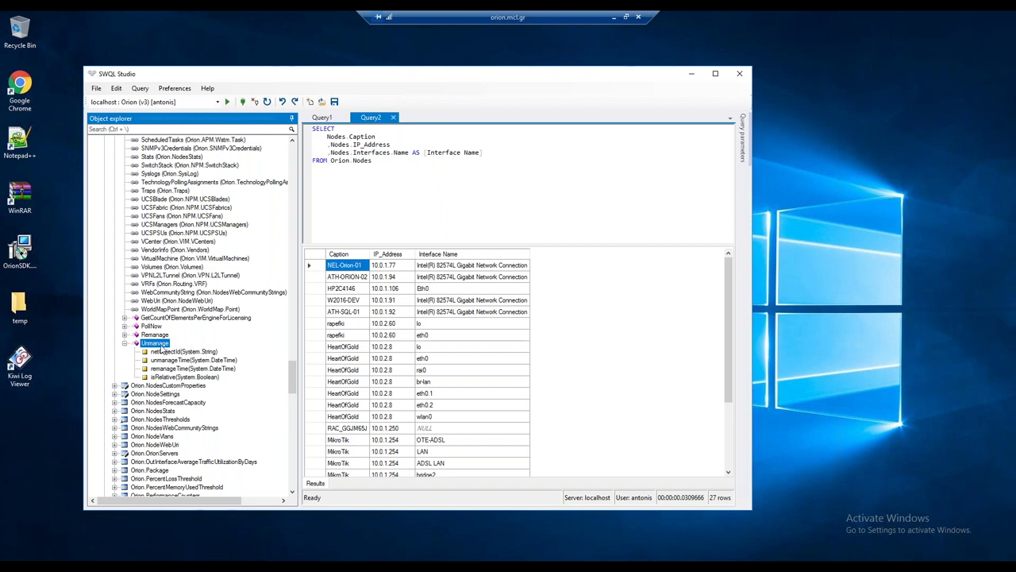
right_click(162, 350)
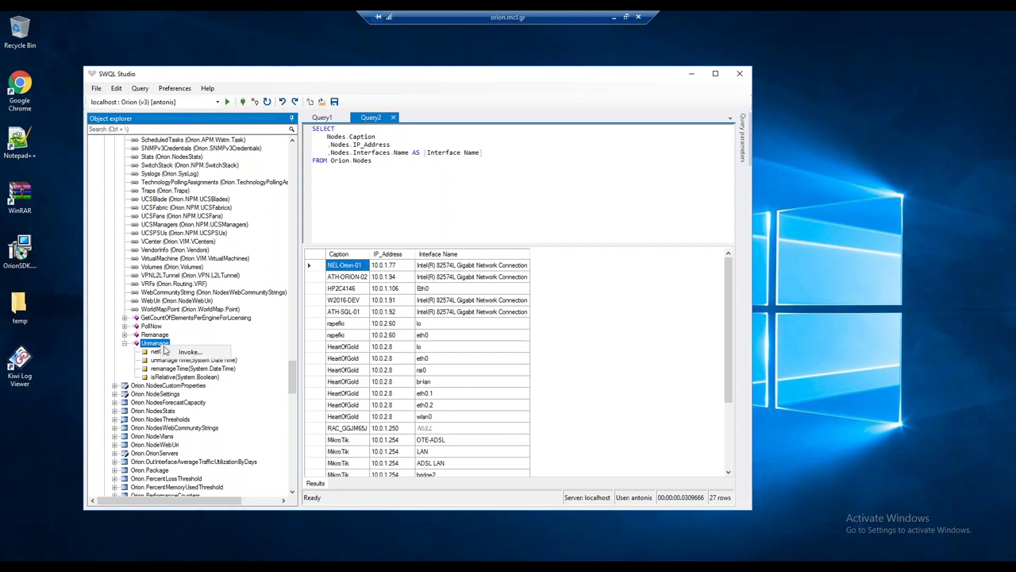
click(216, 355)
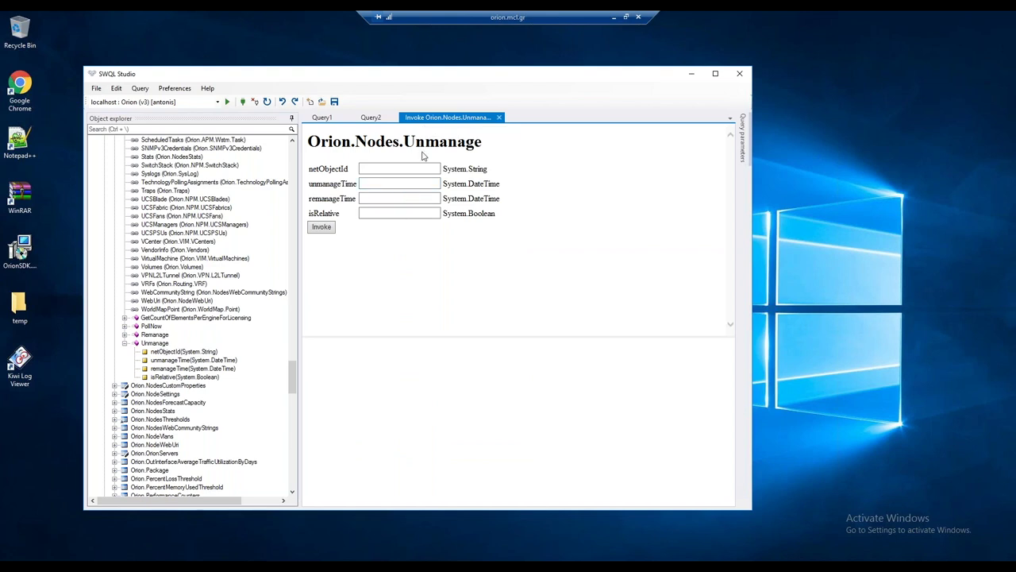
click(399, 168)
click(382, 168)
Copy Query2 as a Get-SwisData (PowerShell) command
click(374, 118)
click(402, 119)
click(120, 88)
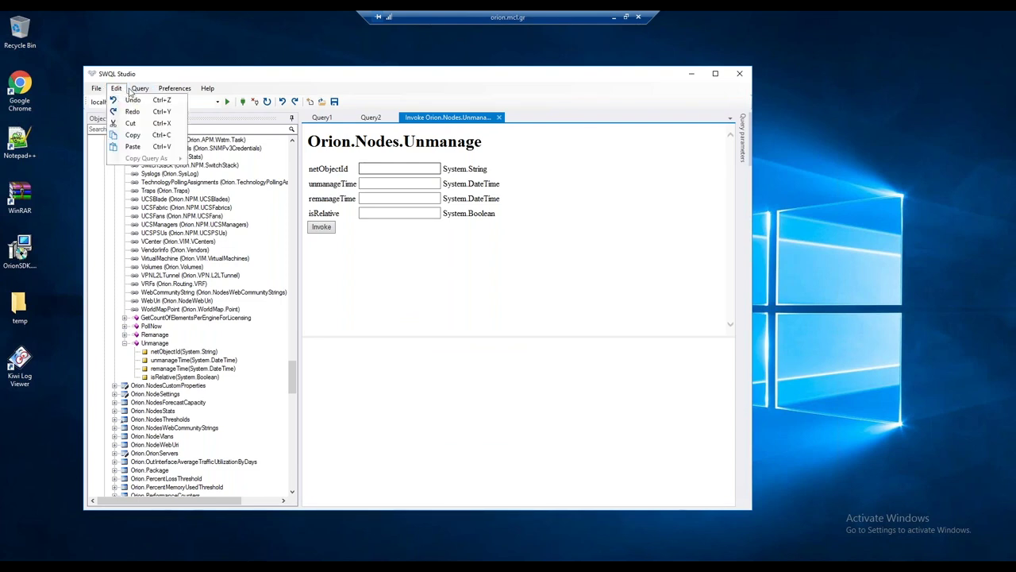
click(375, 118)
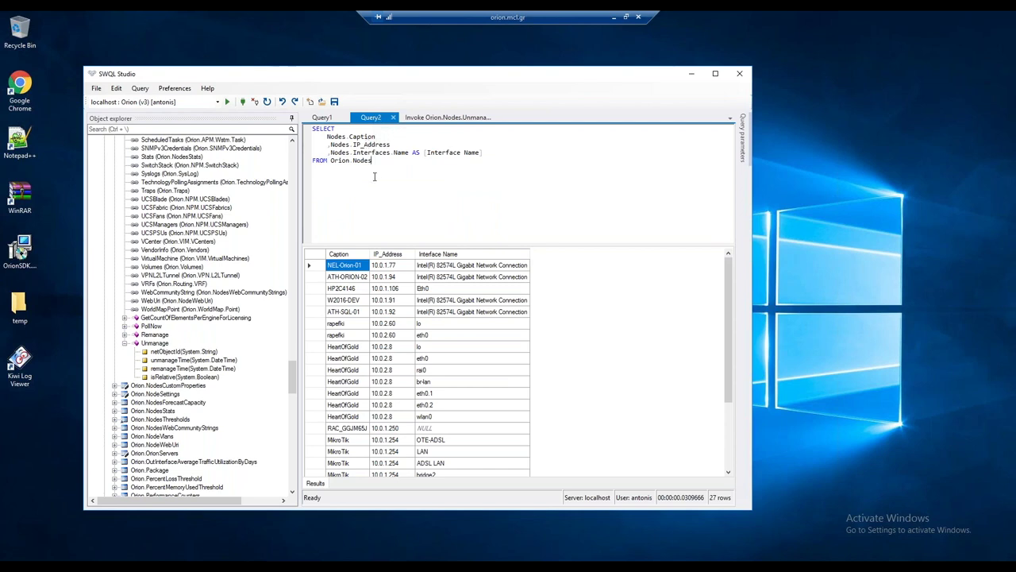
click(142, 89)
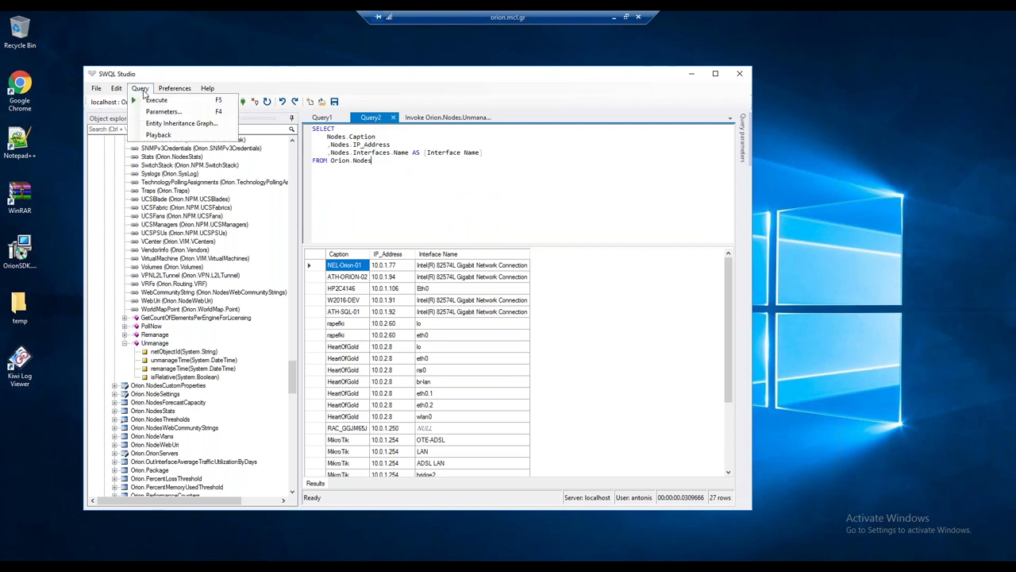
mouse_move(123, 91)
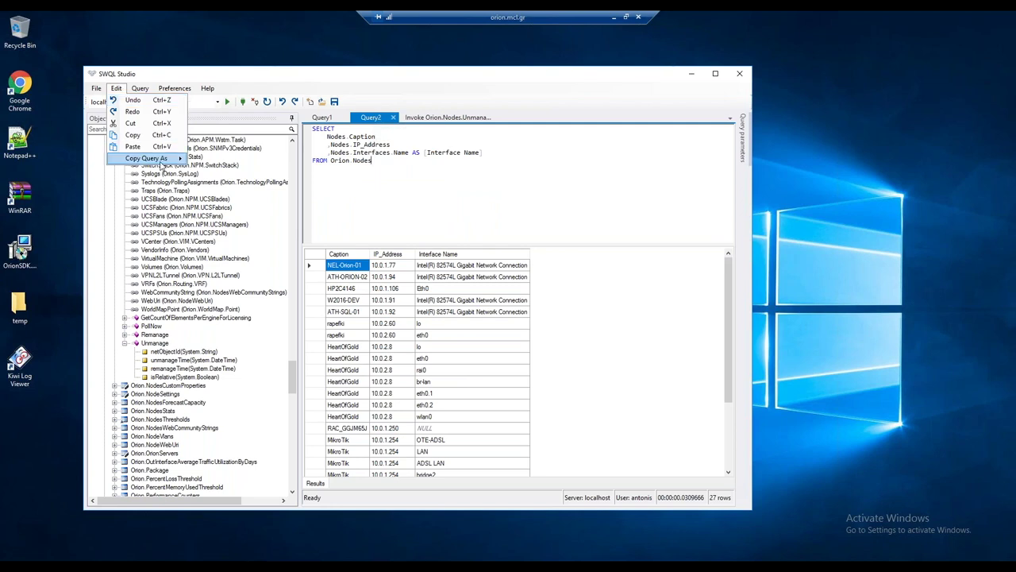
mouse_move(162, 164)
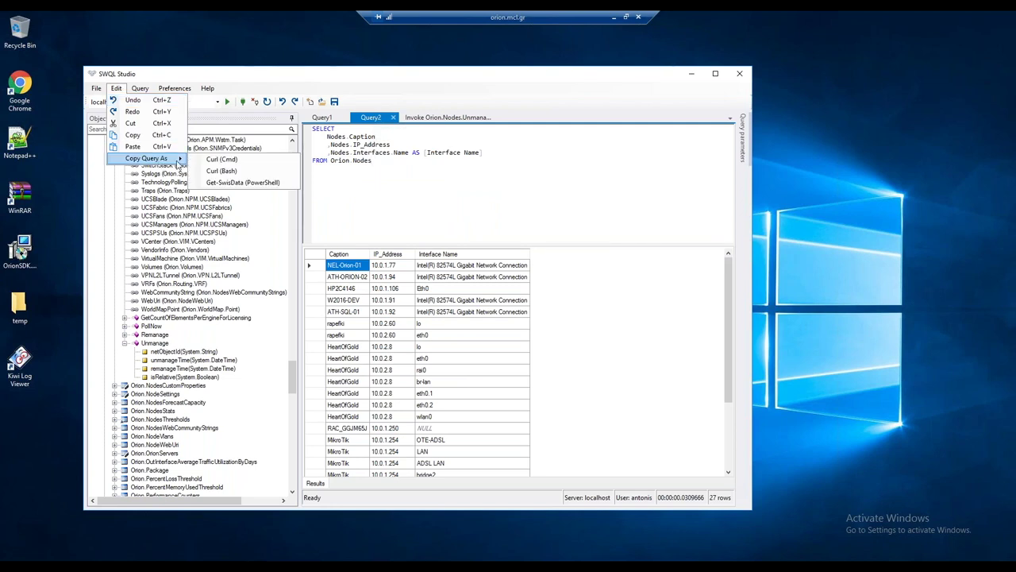
click(252, 184)
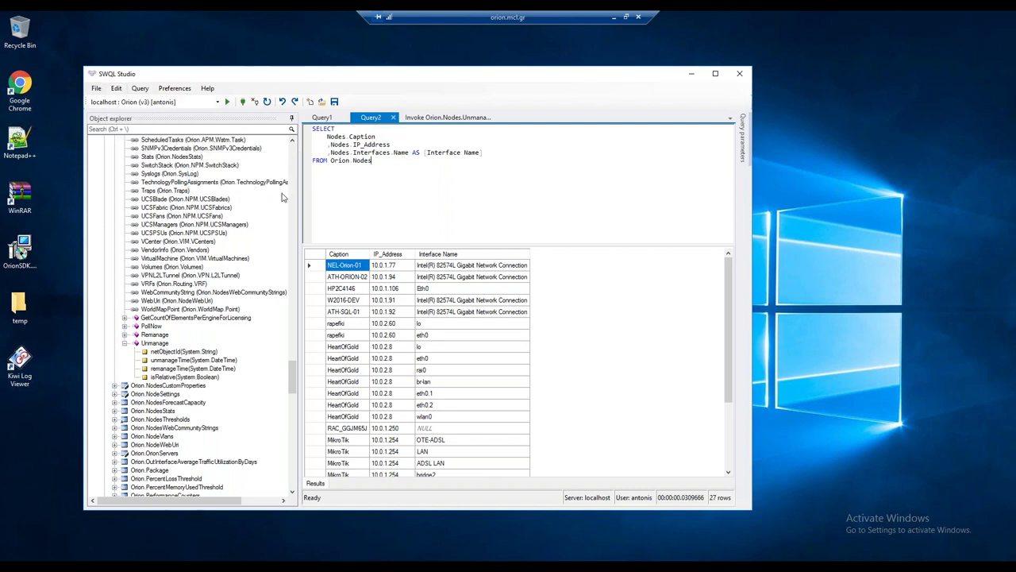
Switch to Windows PowerShell ISE and paste the copied Get-SwisData command, including its account password parameter, into a new script
key(alt+Tab)
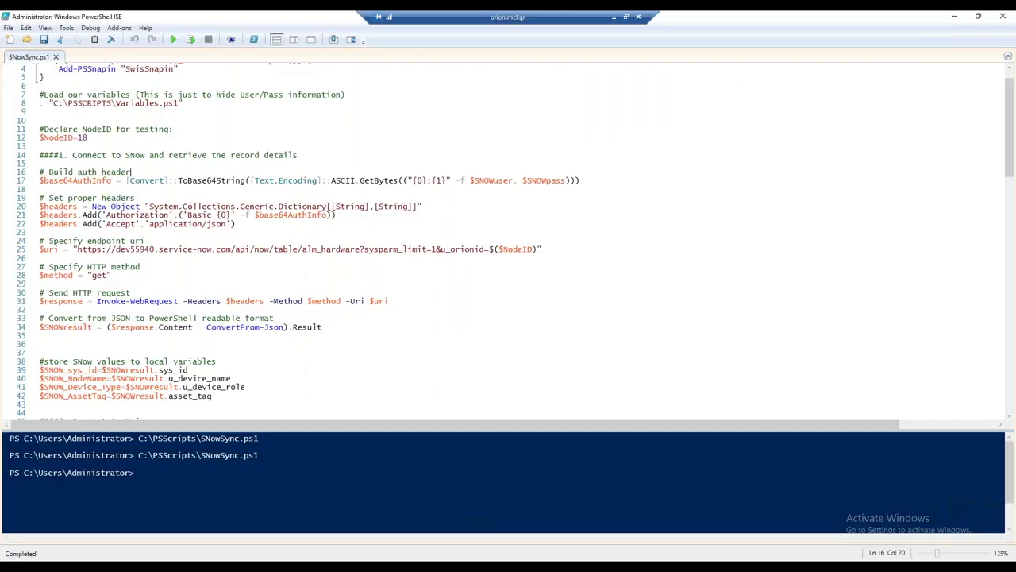
click(256, 353)
key(ctrl+n)
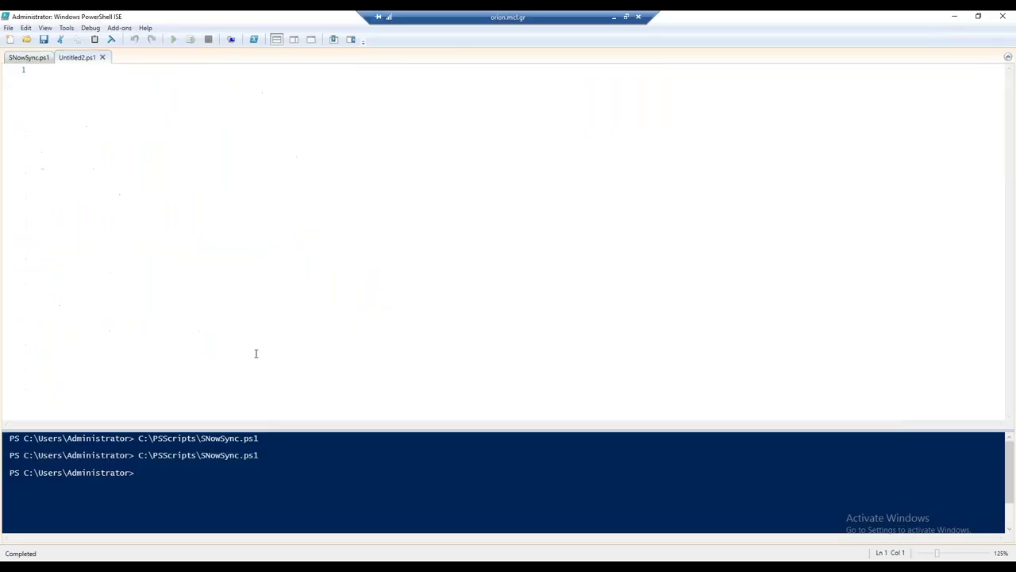
right_click(68, 76)
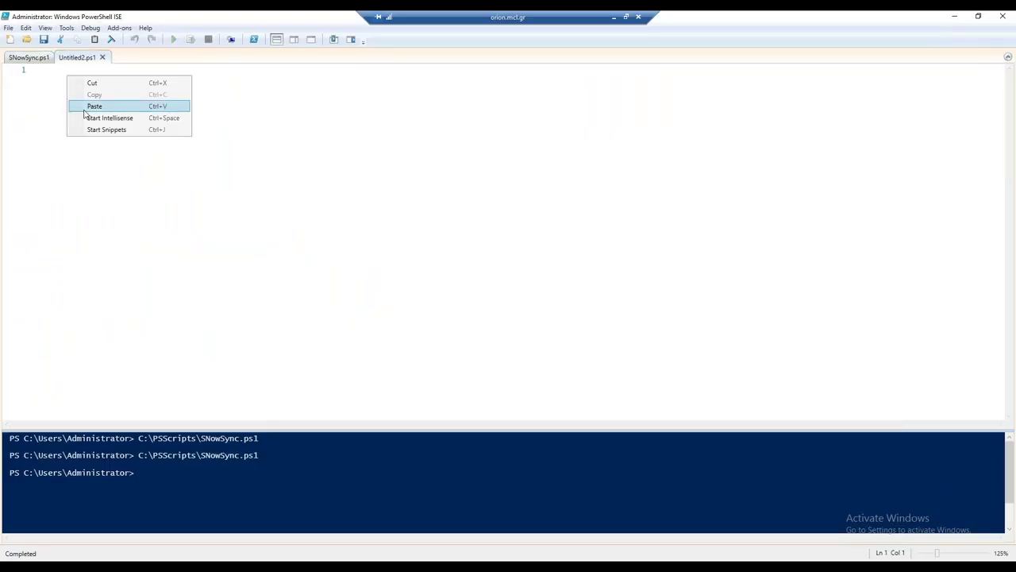
click(94, 106)
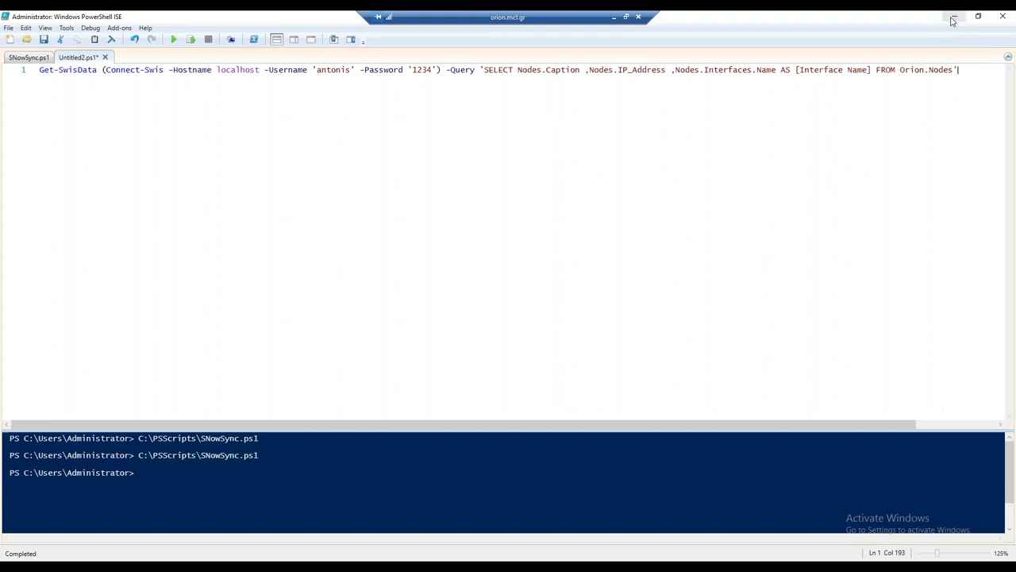
Switch to ServiceNow in the local browser, search the REST Messages by name for orion and open Orion Maint
click(613, 16)
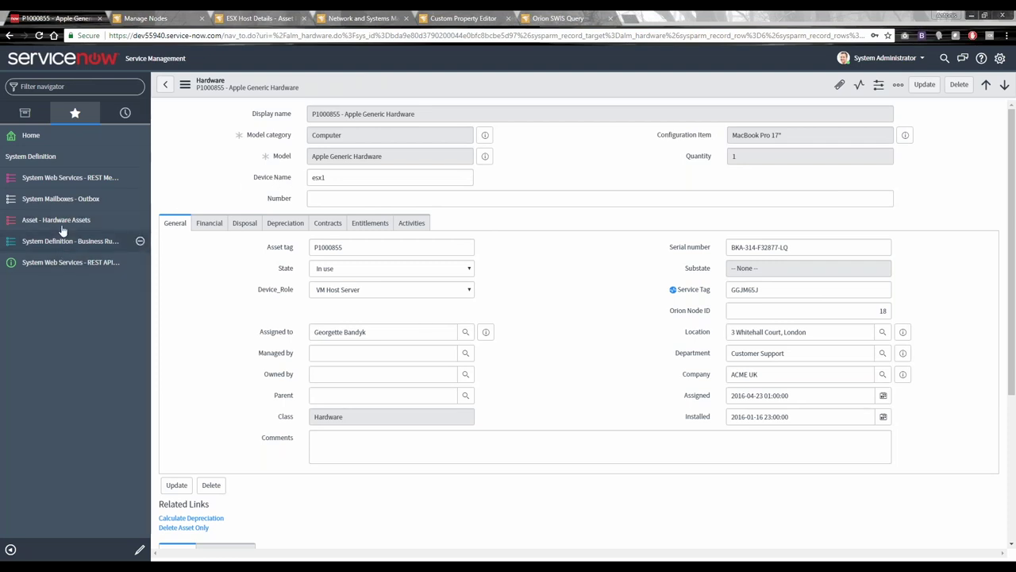
click(70, 177)
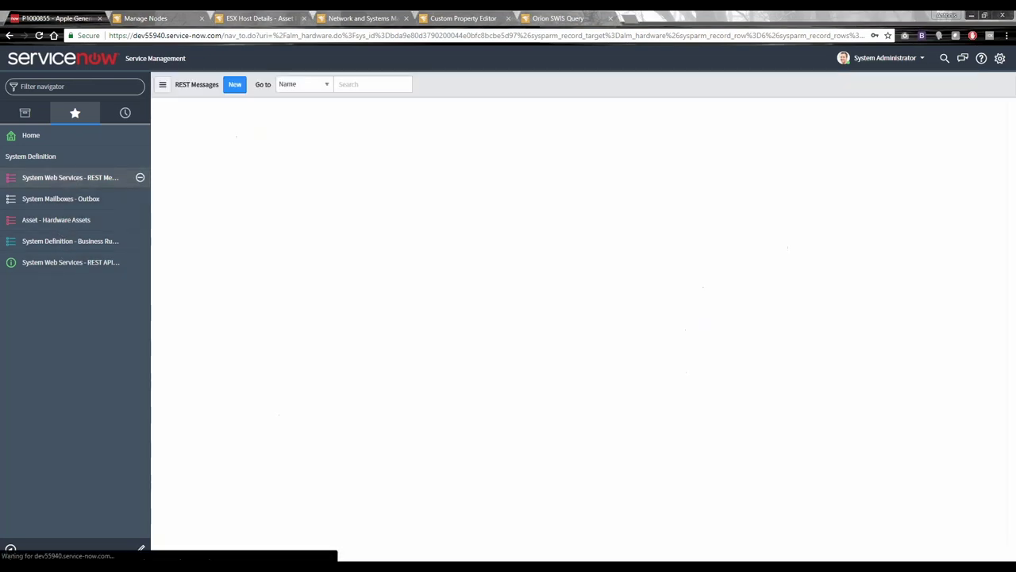
text(email)
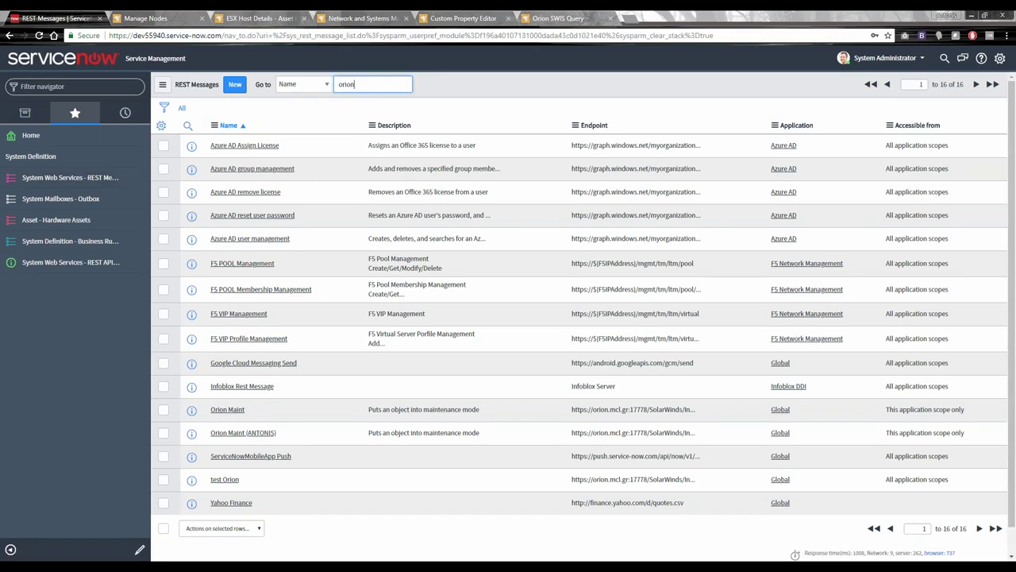
key(Return)
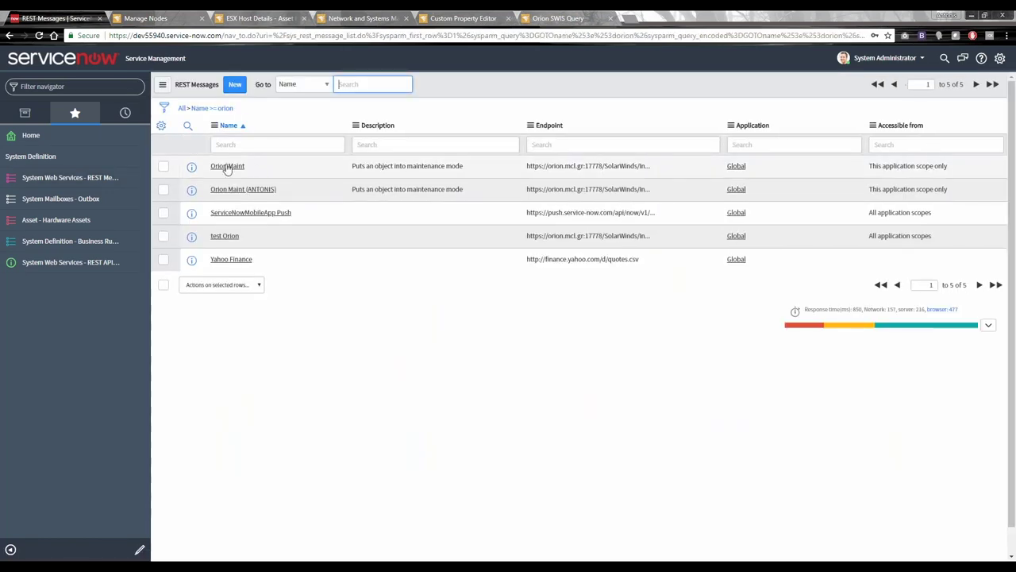
click(227, 166)
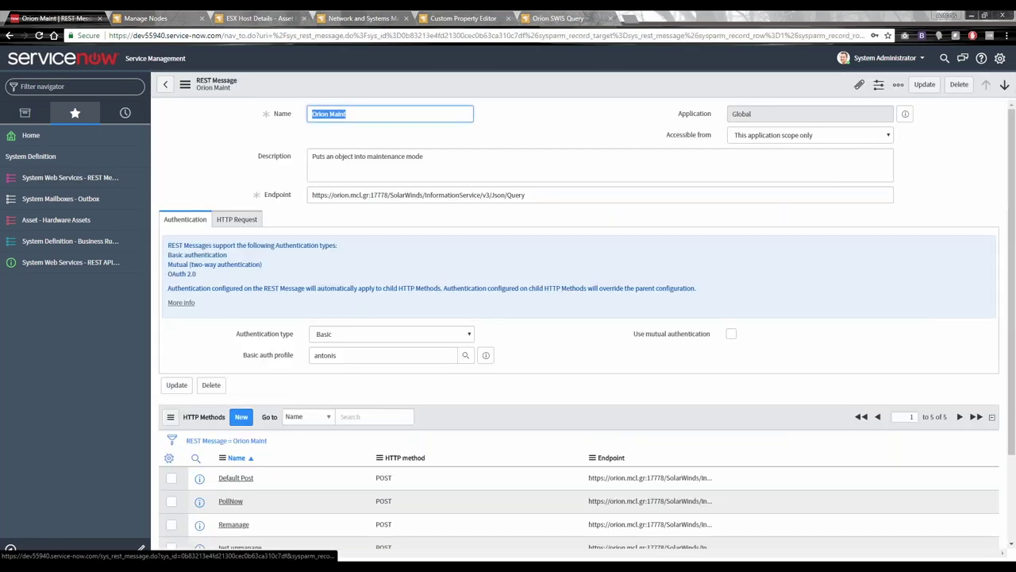
Open Orion Maint's Unmanage HTTP method and examine its HTTP request settings and Orion.Nodes/UnManage endpoint
scroll(295, 319, down, 2)
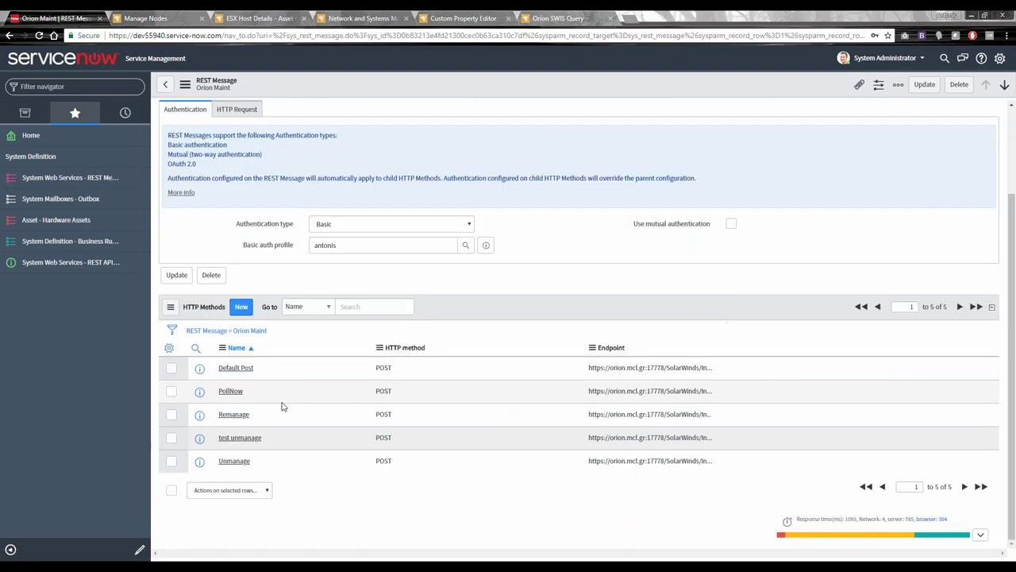
click(234, 462)
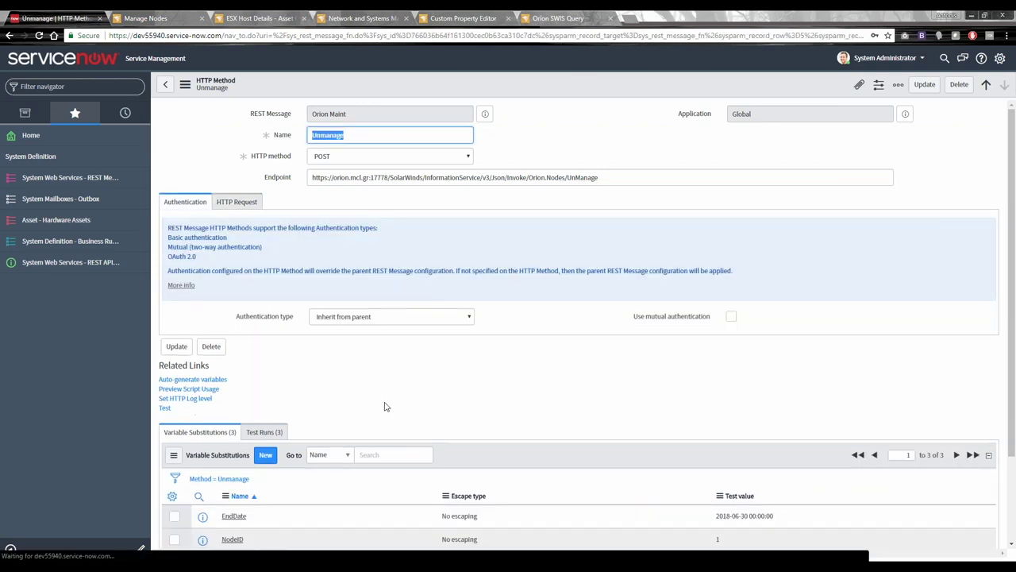
scroll(384, 408, down, 2)
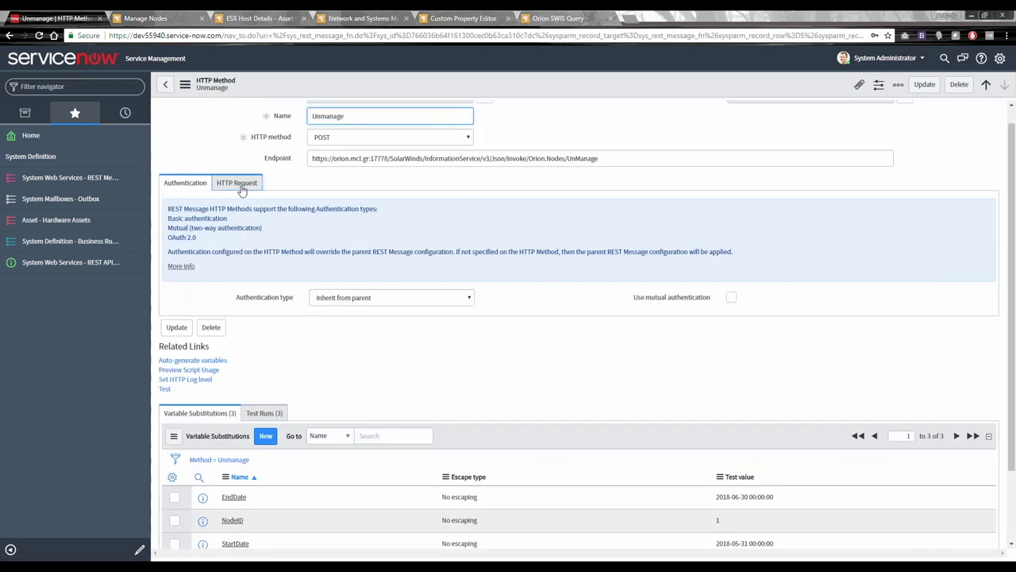
click(237, 183)
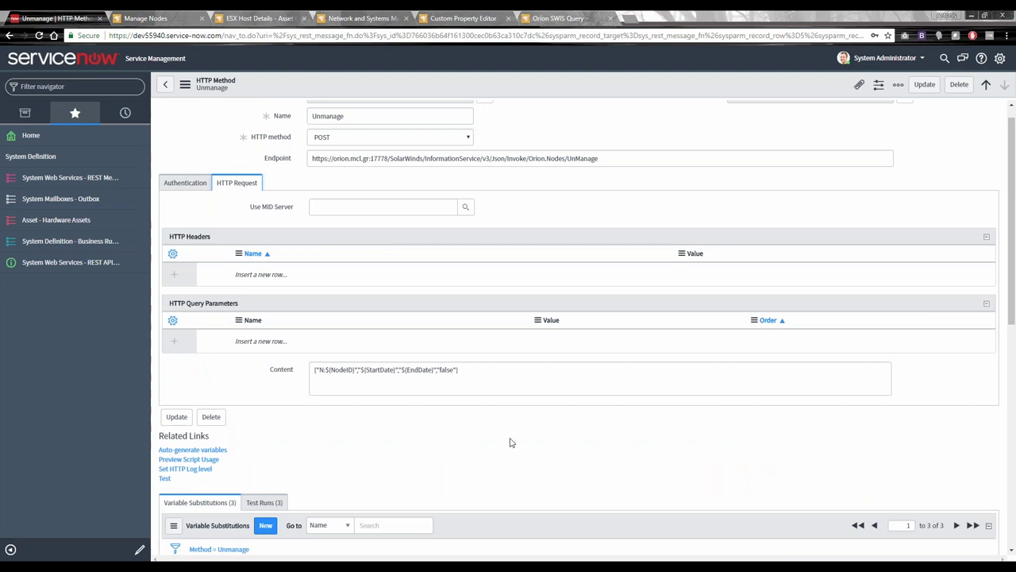
click(619, 162)
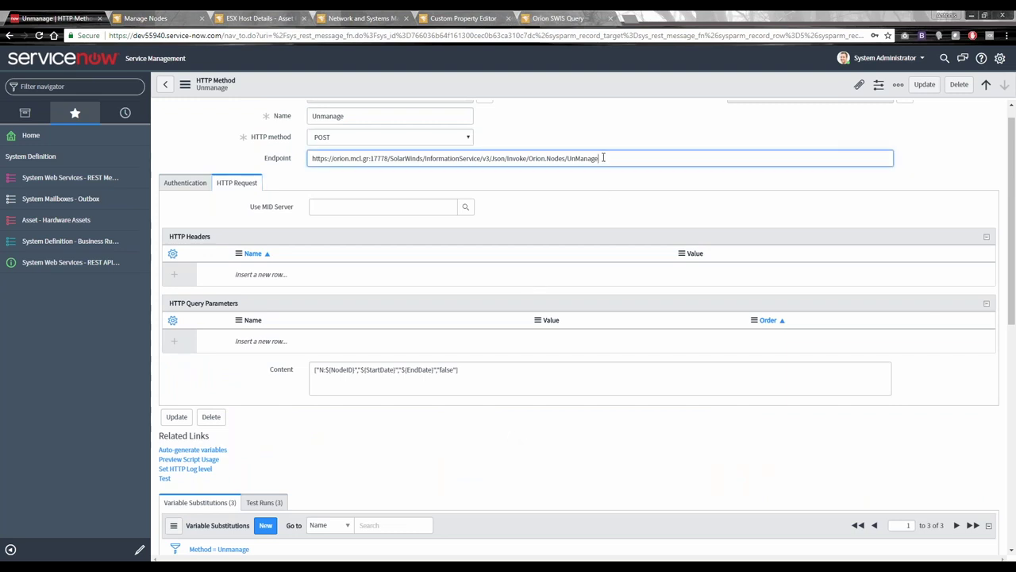
Examine the Unmanage request content with its NodeID, StartDate and EndDate variables and the matching variable substitutions
click(471, 375)
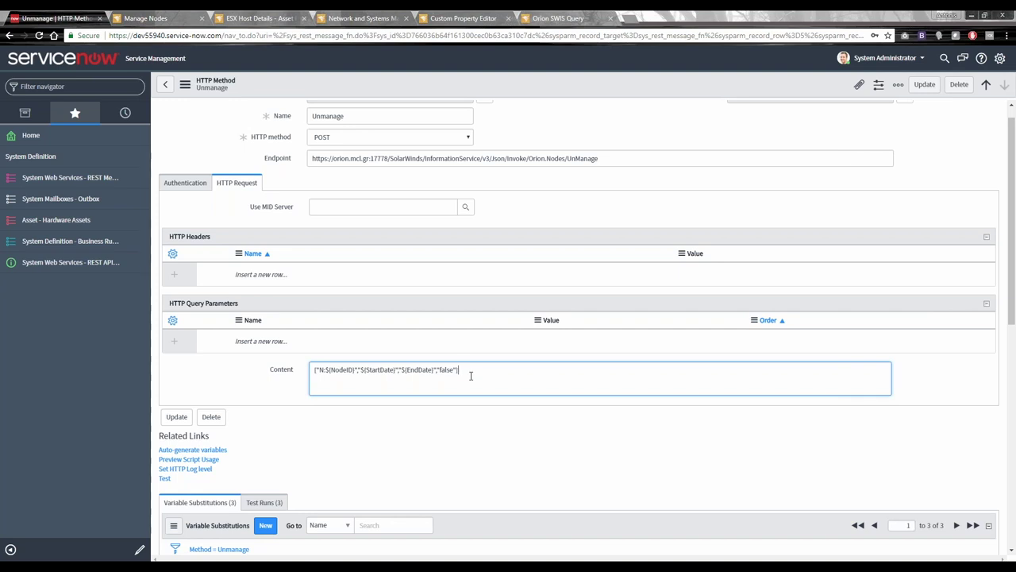
scroll(470, 376, down, 1)
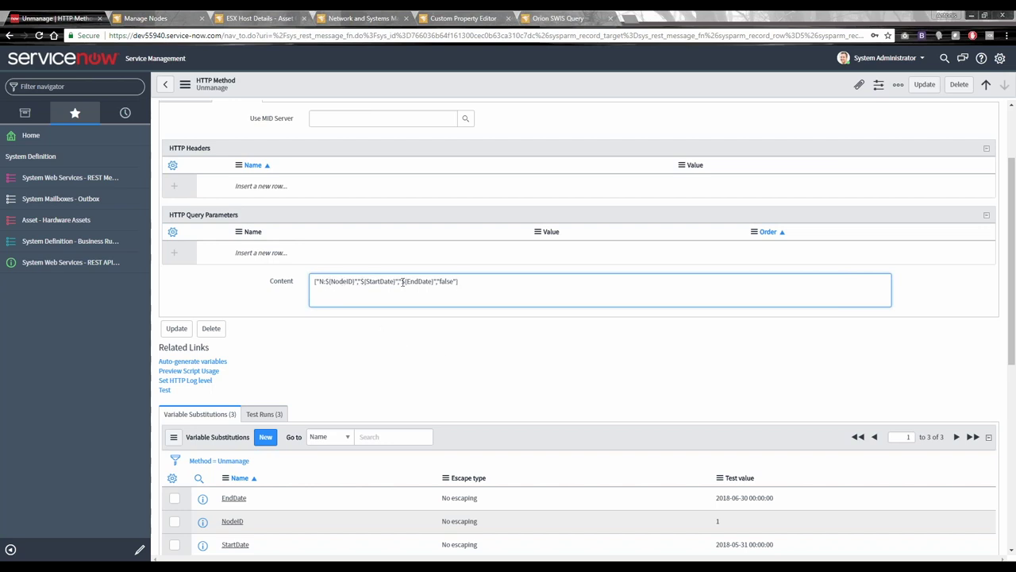
click(325, 281)
text(:)
key(End)
key(alt+Tab)
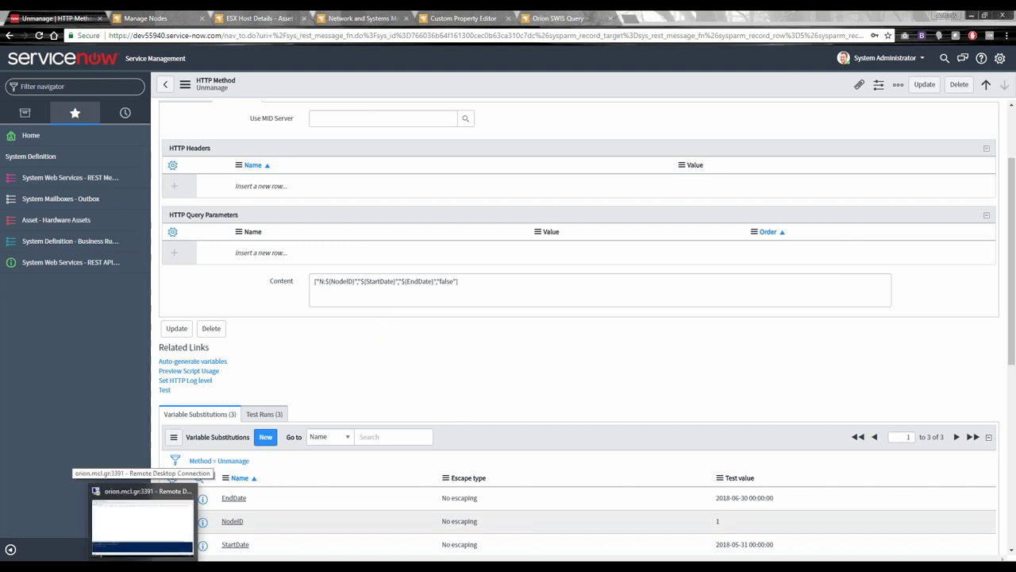
Open hardware asset P1000855 from the Hardware Assets list and examine its Asset tag field
click(60, 225)
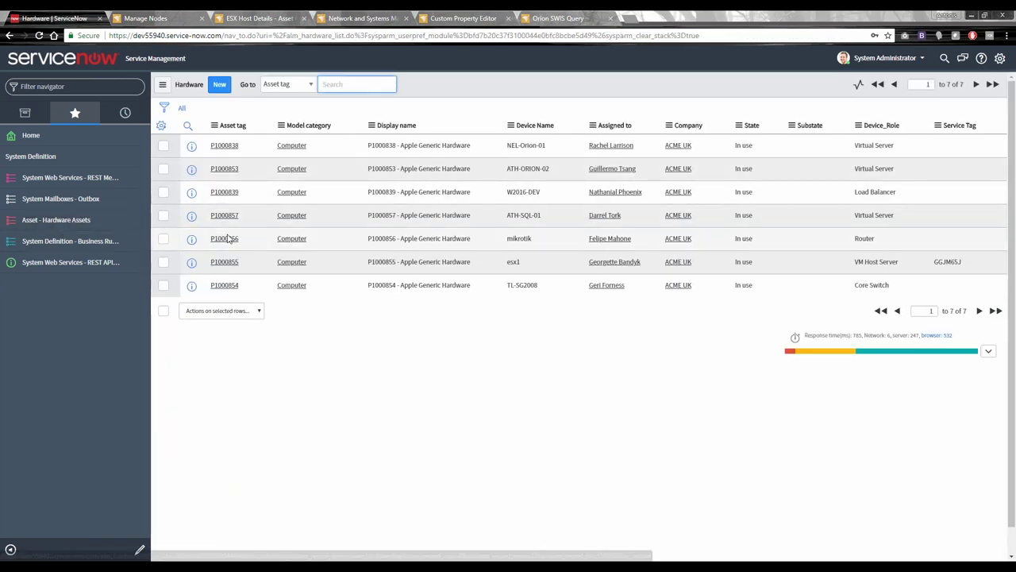
click(222, 262)
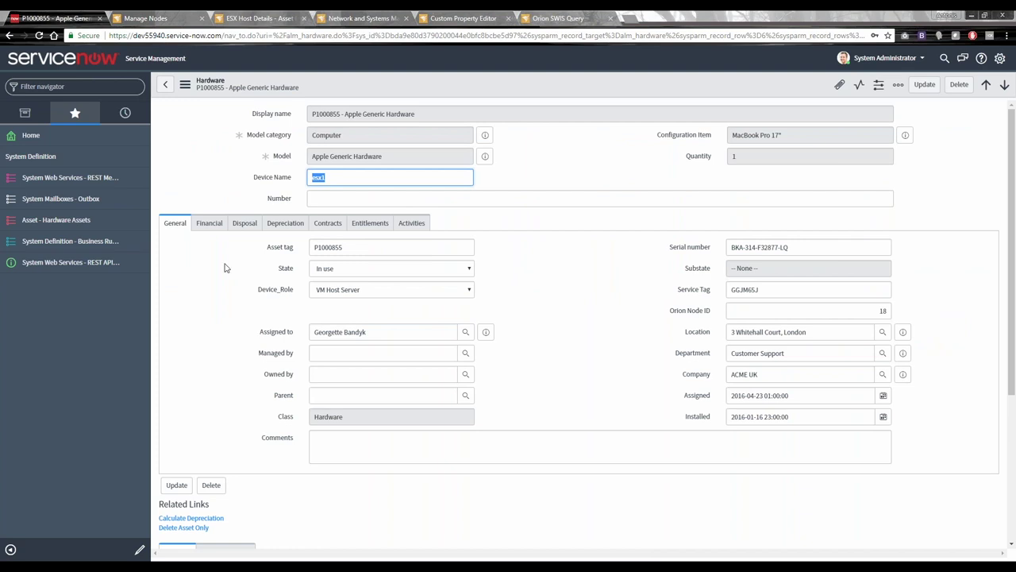
drag(266, 248, 295, 250)
click(295, 250)
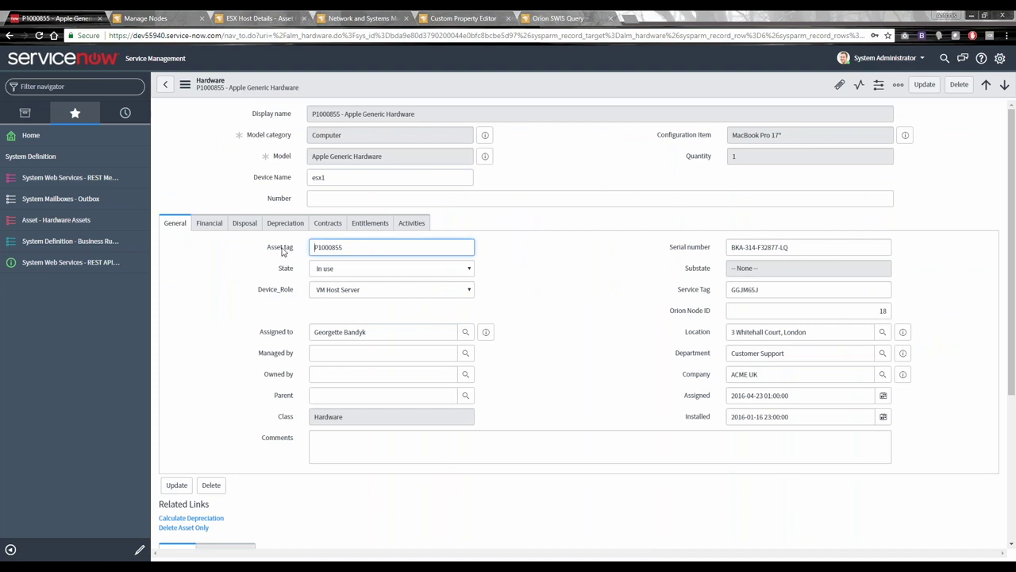